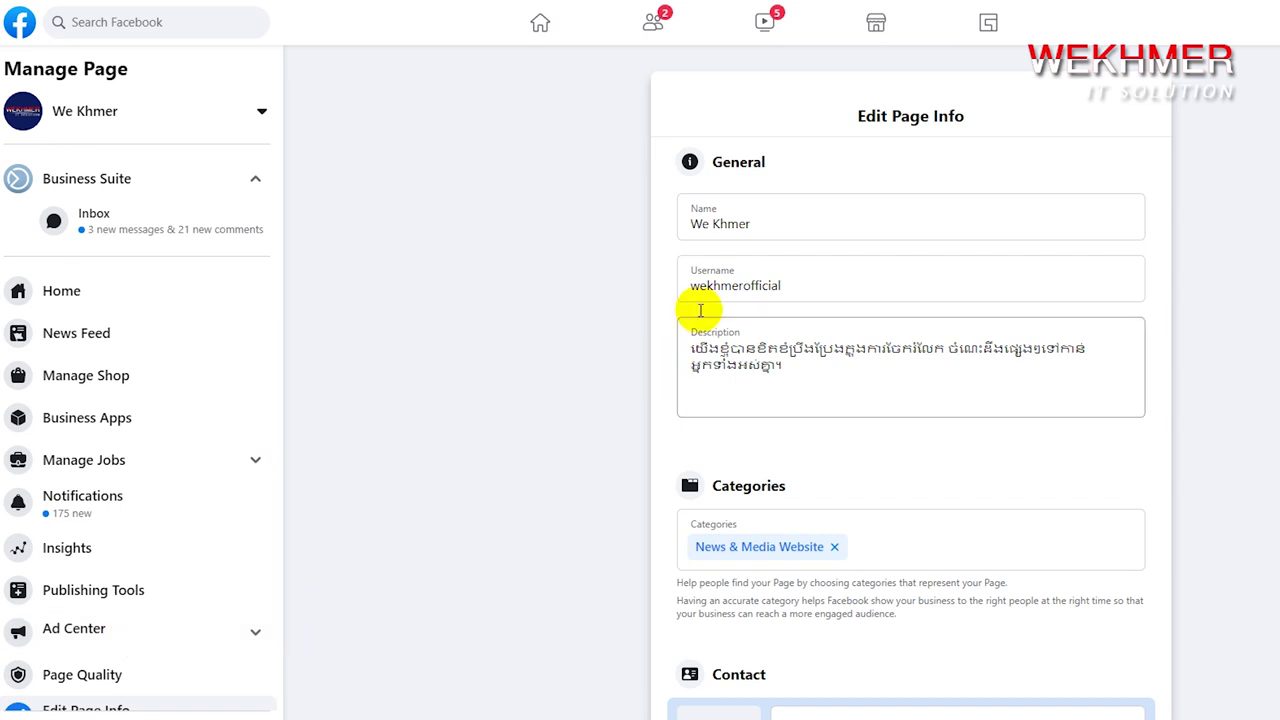
Open the Page Name Guidelines from the page's Name setting and follow the help link about verified badges
left_click(815, 226)
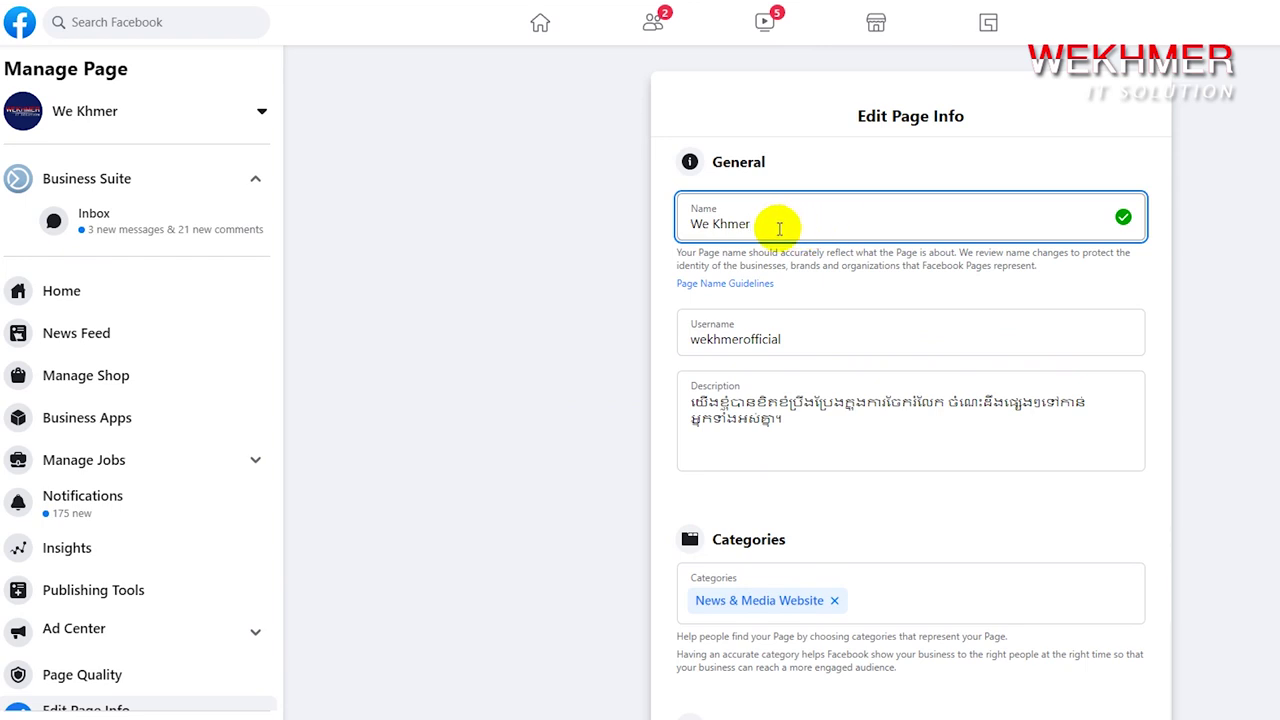
left_click(744, 285)
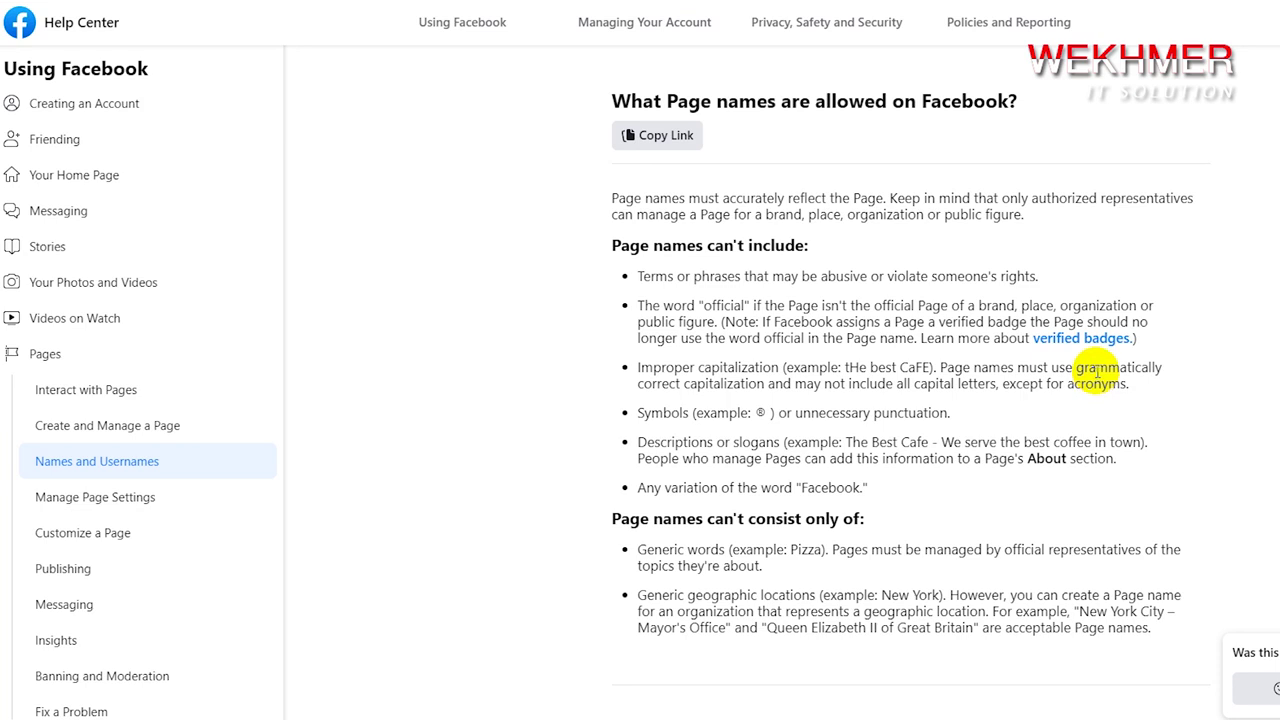
left_click(1068, 340)
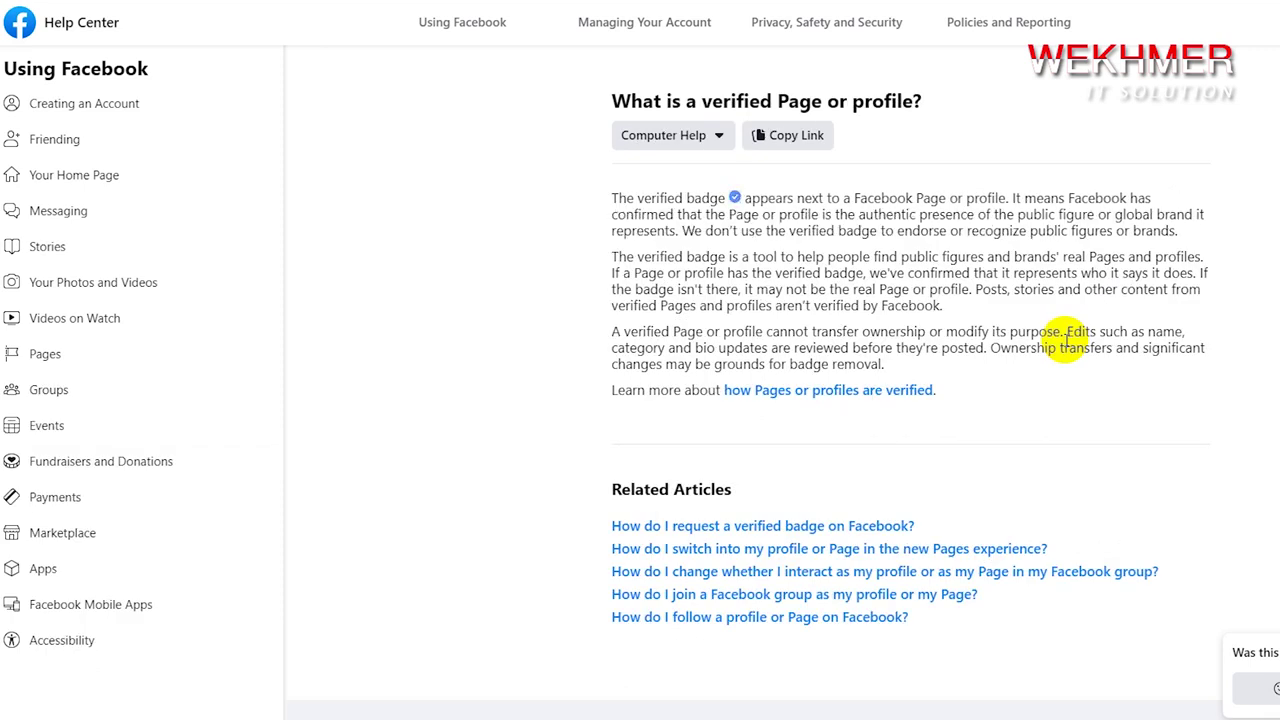
Open the help article on how Pages or profiles are verified, review its requirements, and open the verification form
left_click(617, 200)
left_click_drag(617, 200, 745, 199)
left_click(853, 252)
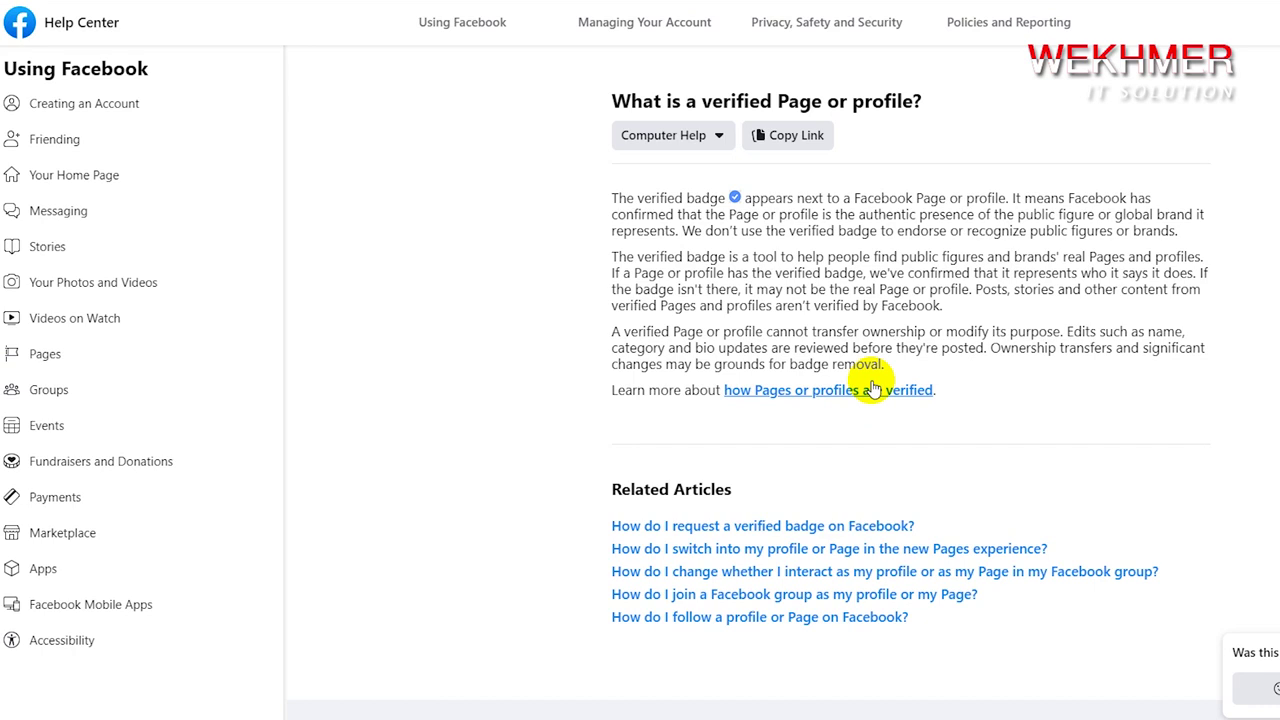
left_click(838, 398)
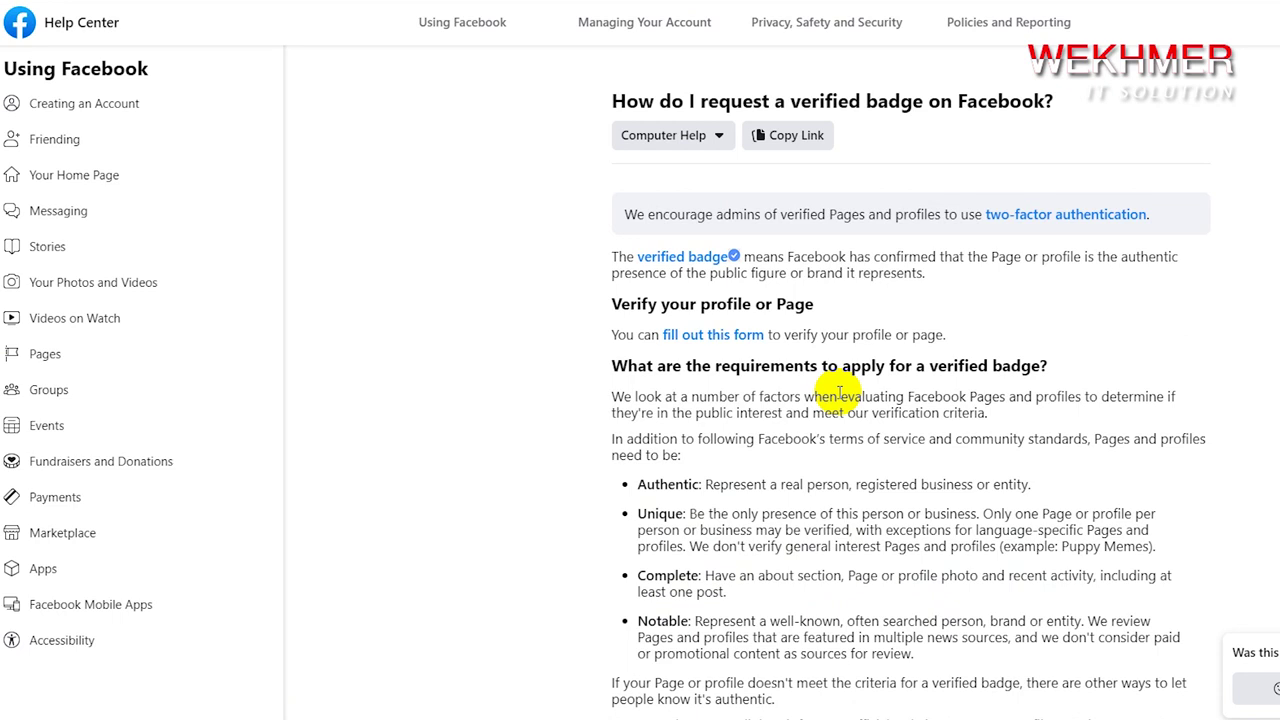
scroll(838, 393, "down", 4)
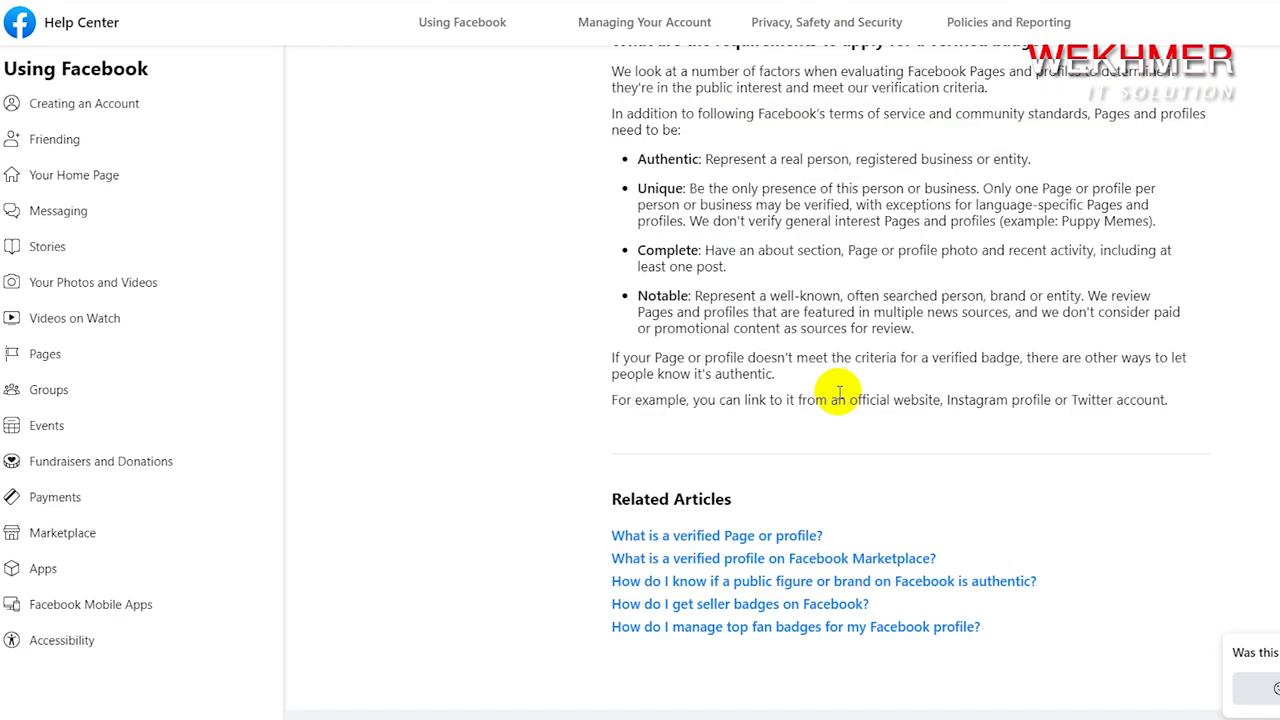
scroll(837, 549, "up", 4)
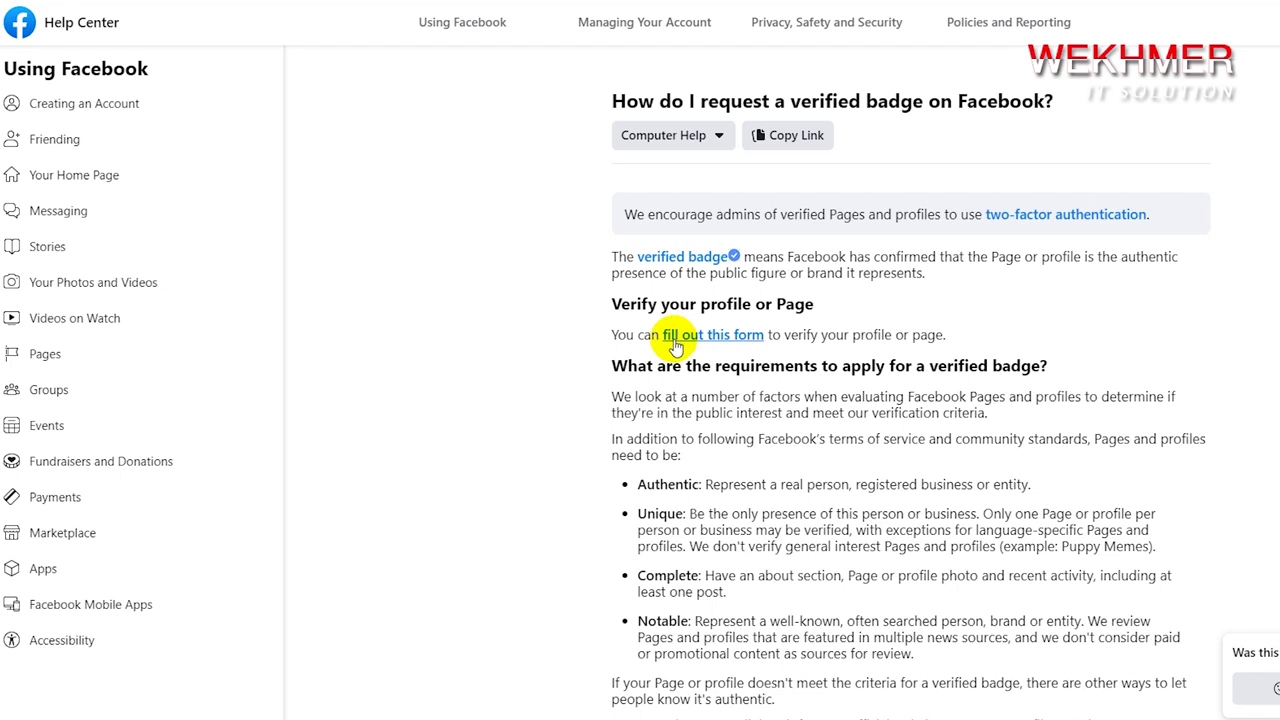
left_click(716, 340)
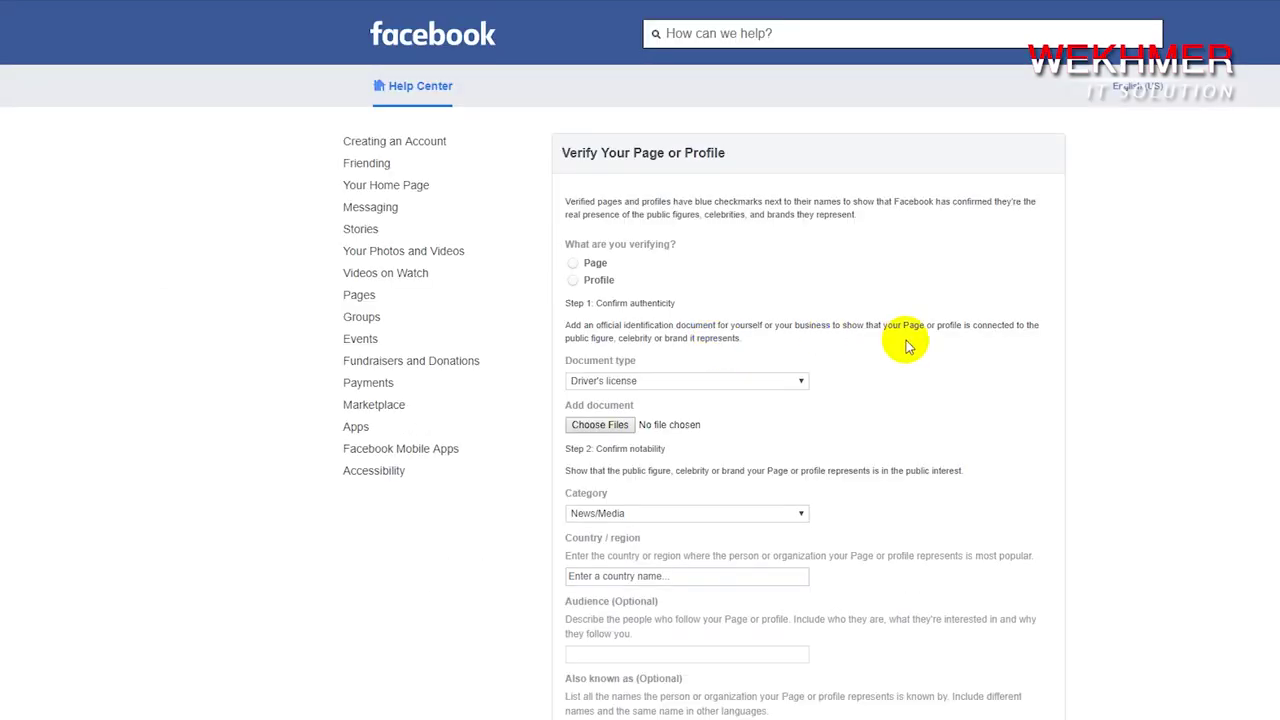
Choose Page as the item being verified and select the We Khmer page with the username wekhmerofficial
left_click_drag(564, 153, 731, 157)
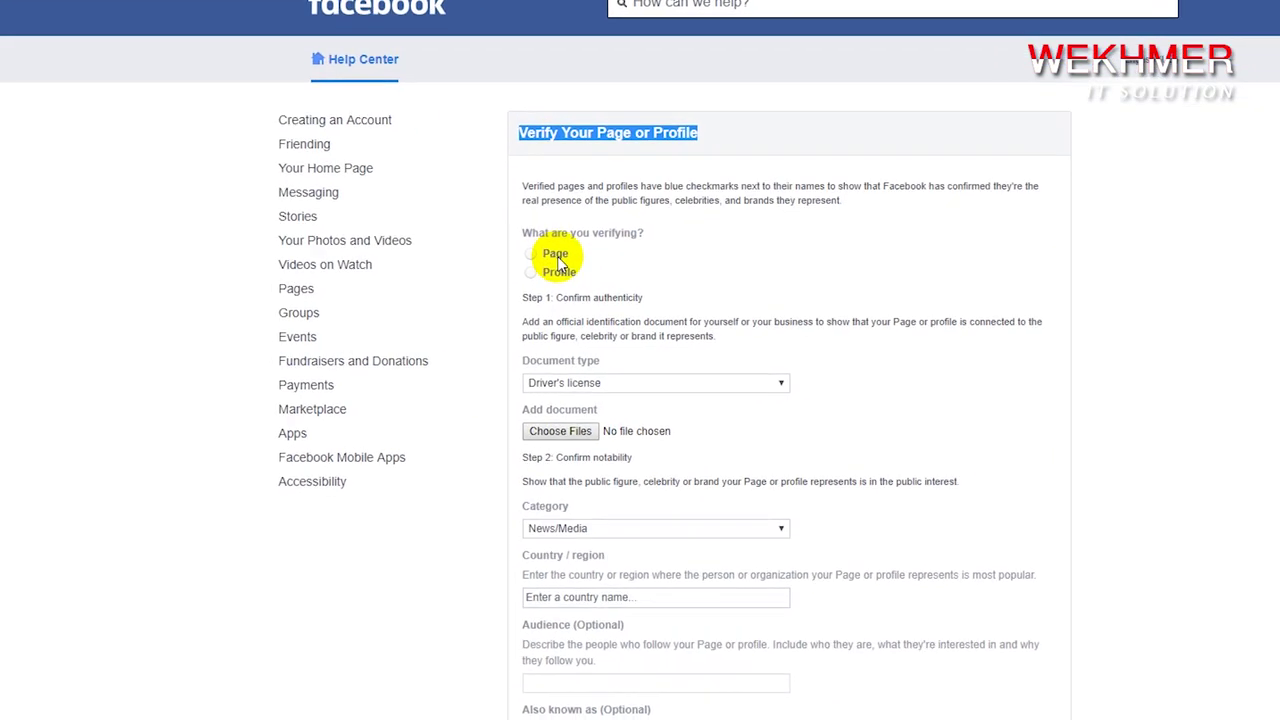
left_click(575, 265)
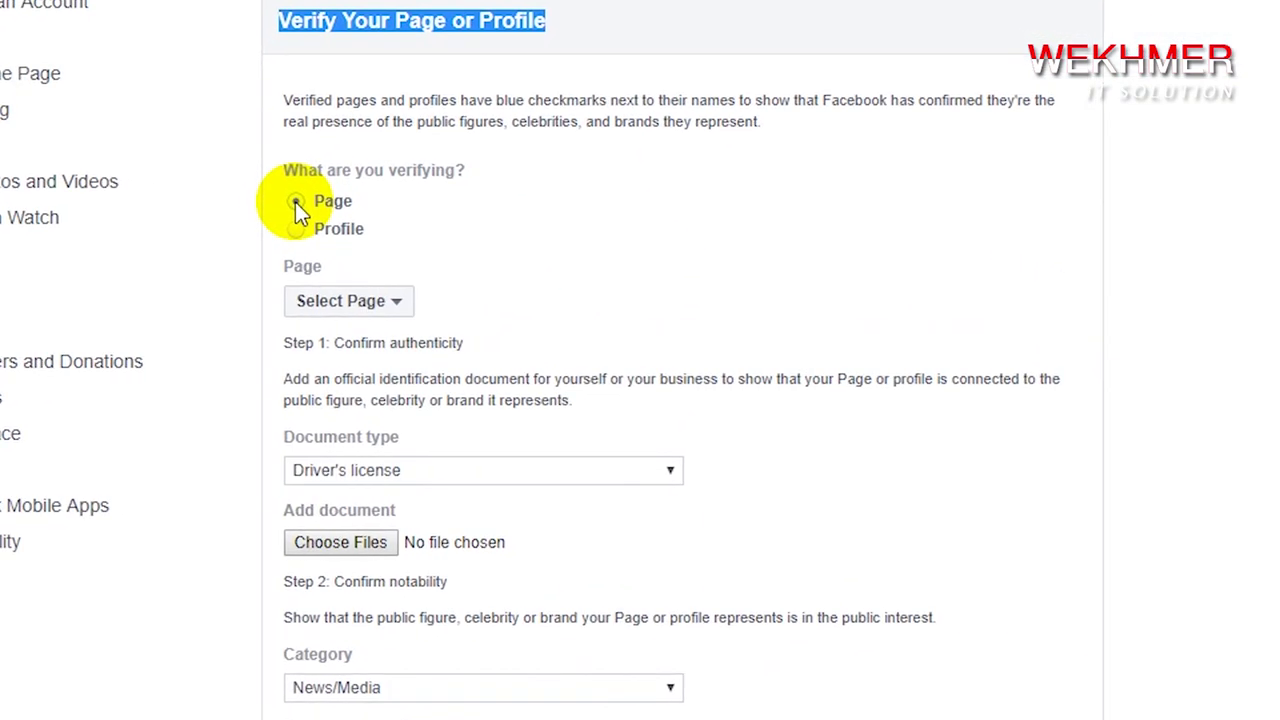
left_click(340, 303)
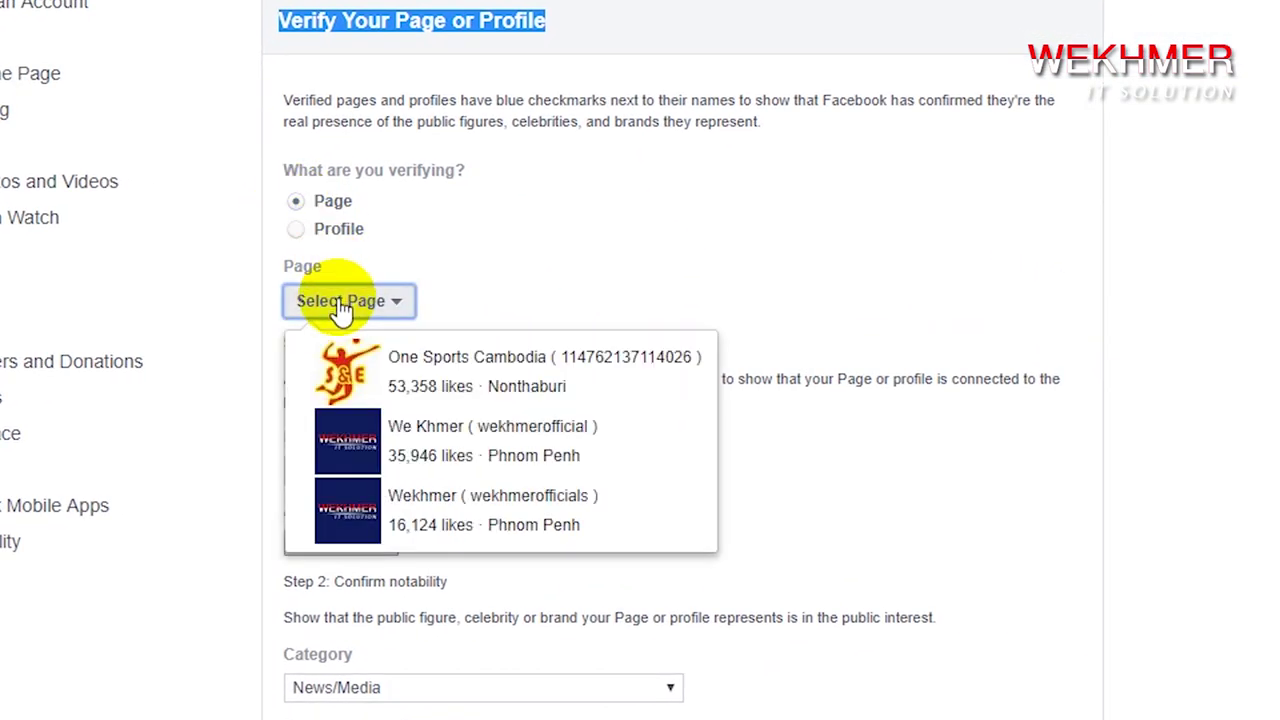
left_click(350, 432)
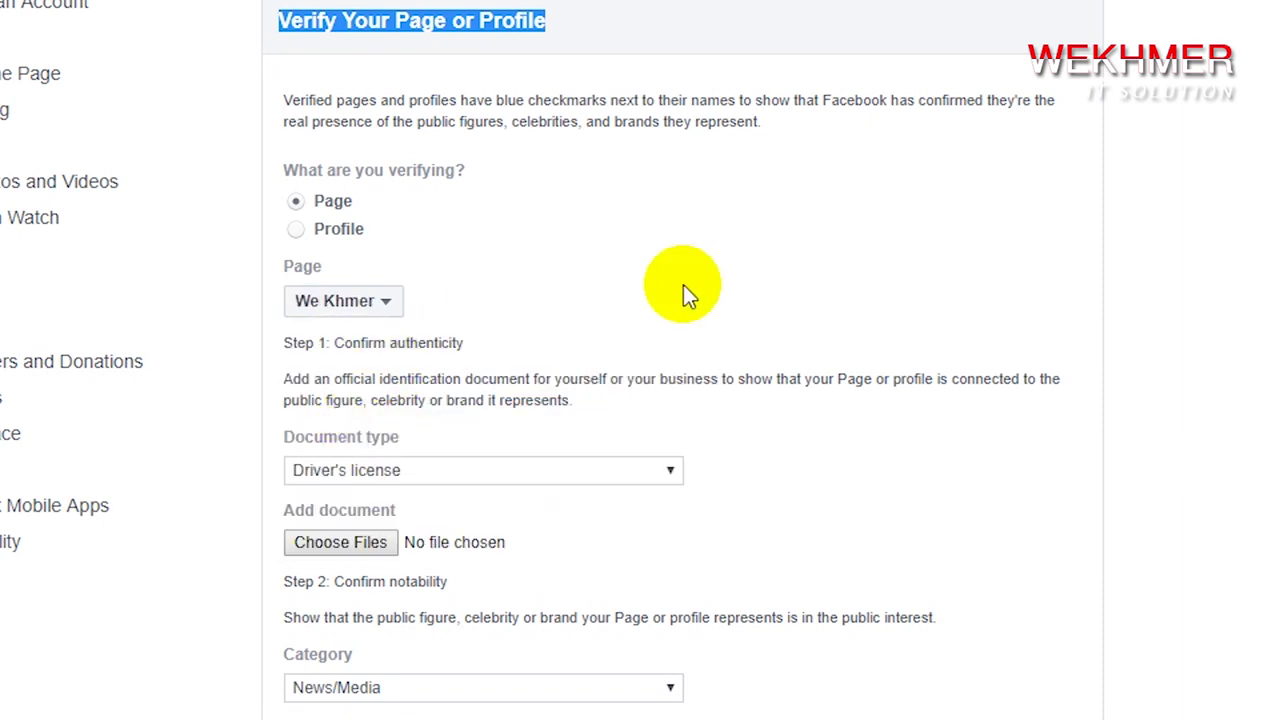
Set the identification document type to Passport
scroll(685, 295, "down", 3)
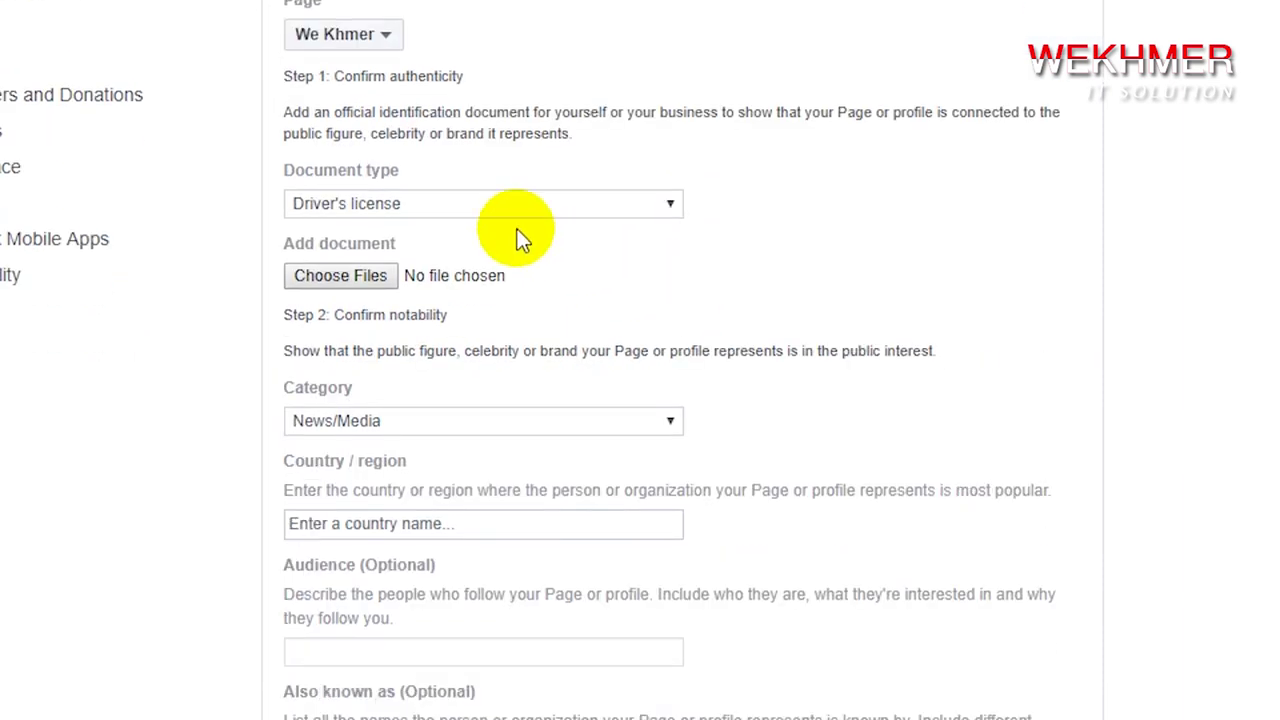
left_click(391, 203)
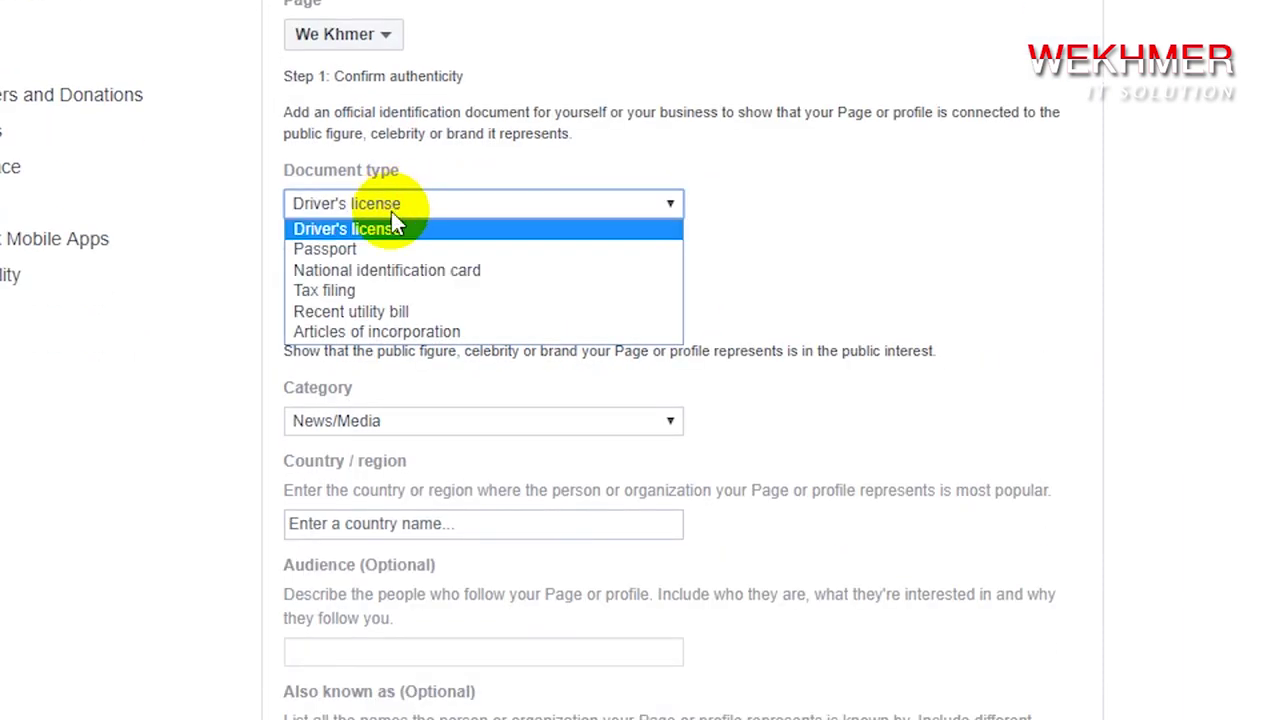
left_click(346, 250)
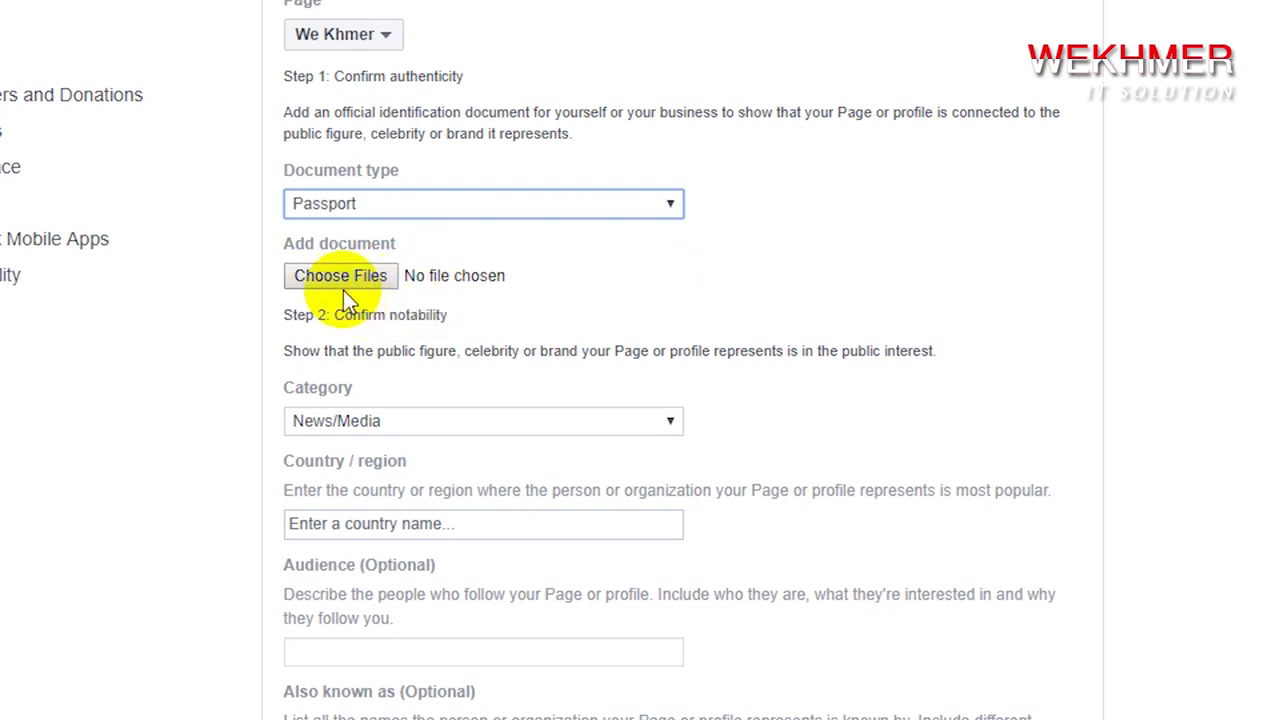
Attach the PNG image of the ID card as the identification document for confirming authenticity
left_click(346, 278)
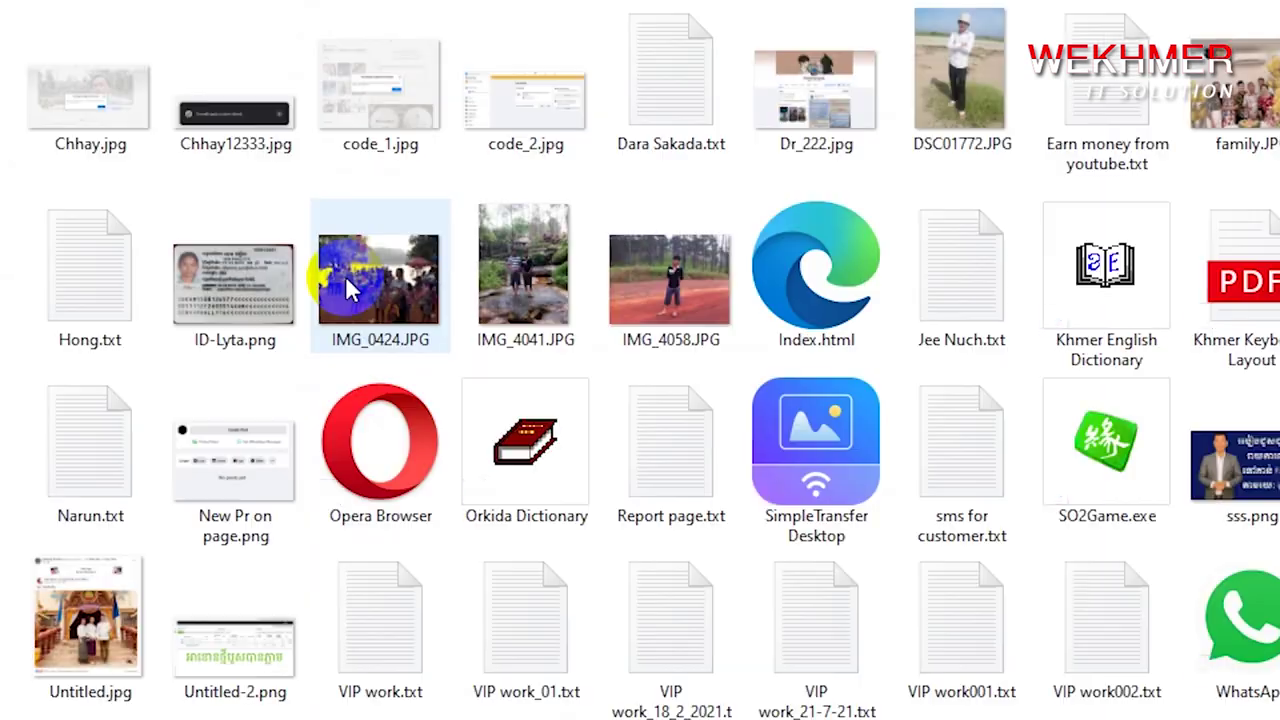
double_click(345, 275)
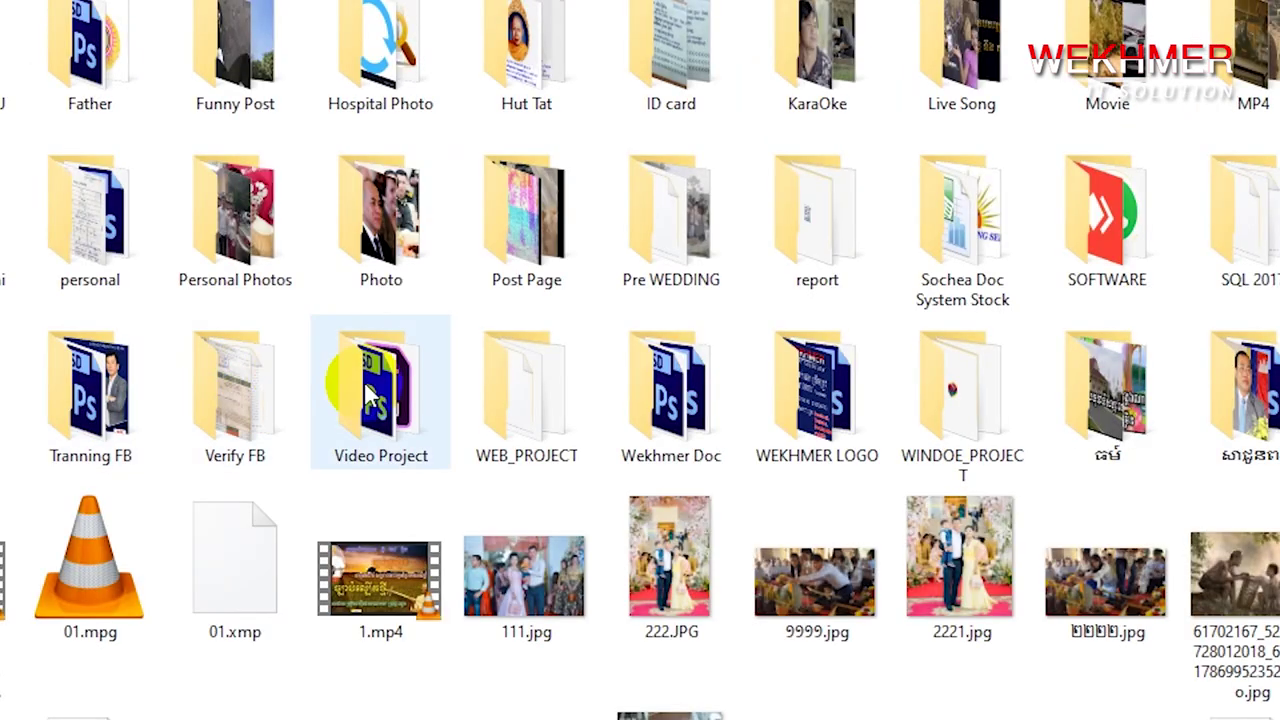
scroll(653, 358, "down", 5)
scroll(653, 358, "down", 5)
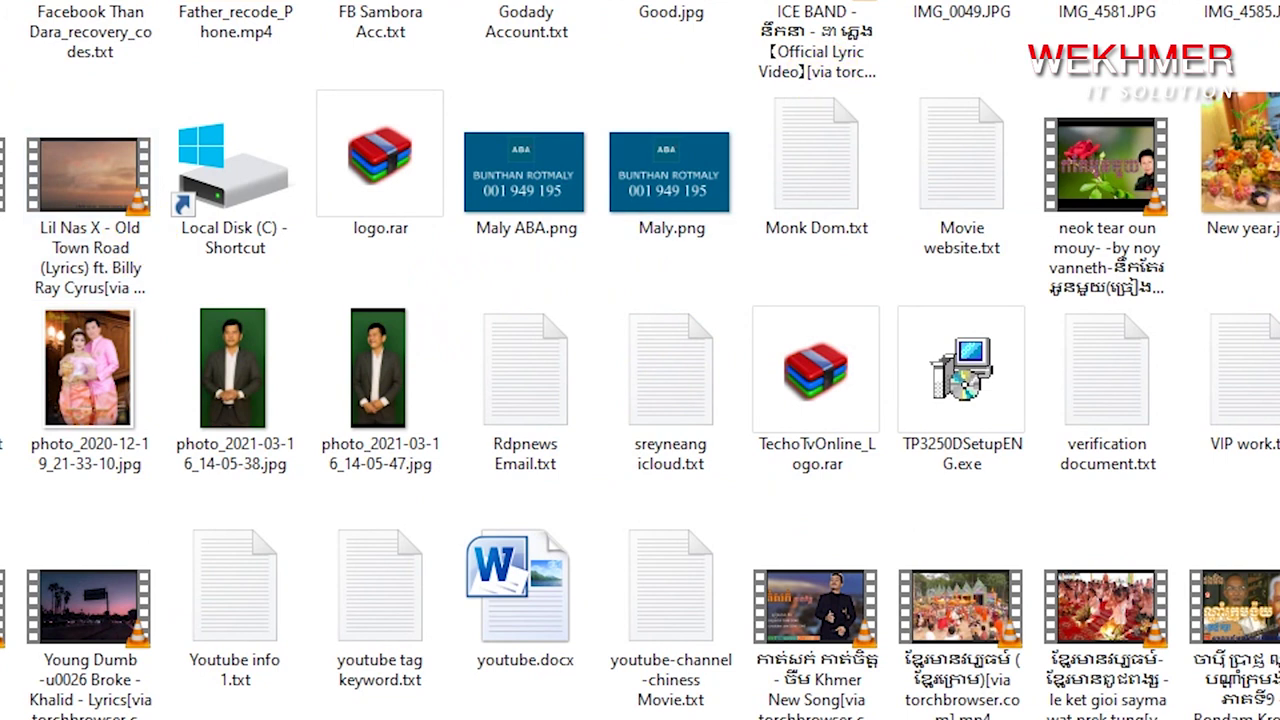
scroll(653, 358, "up", 3)
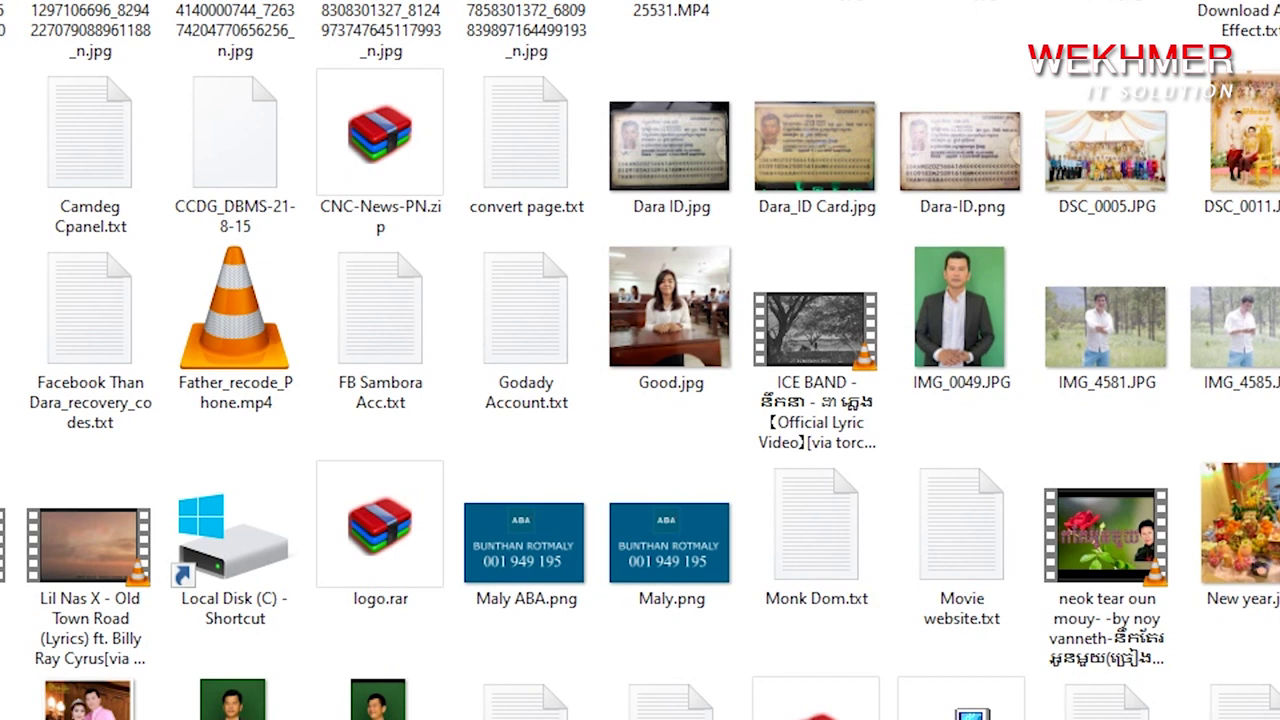
scroll(653, 358, "up", 1)
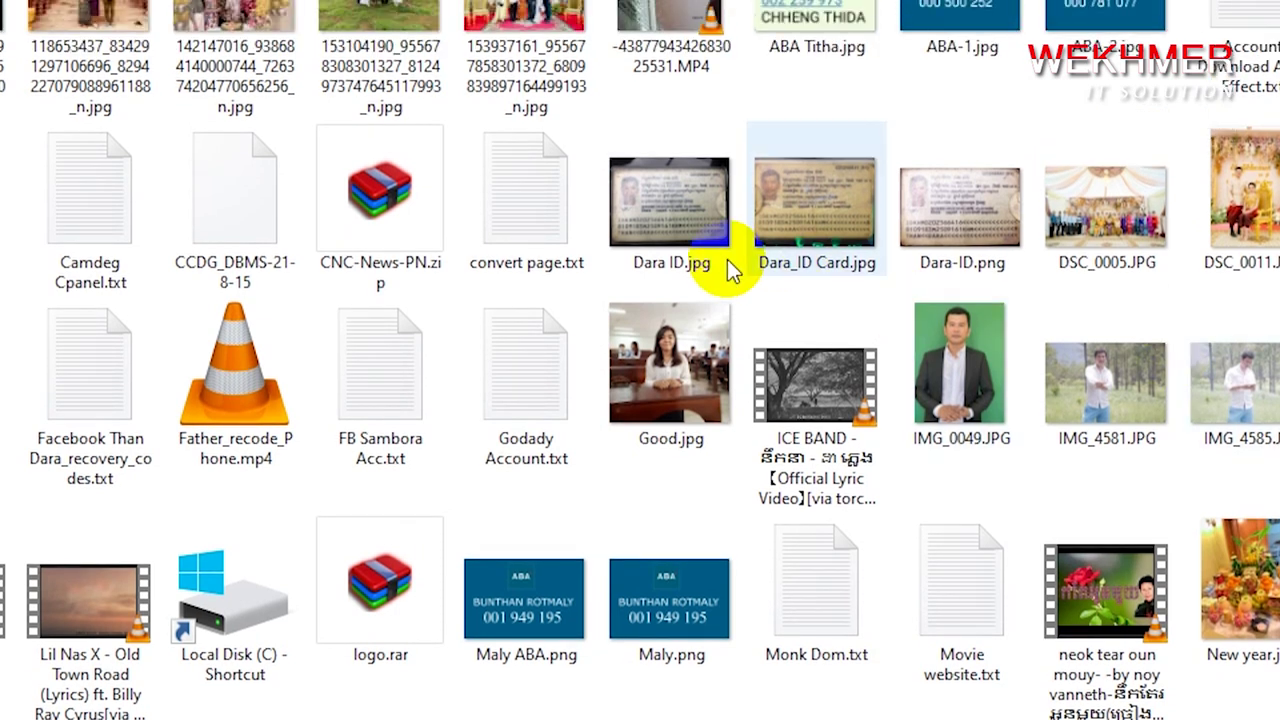
double_click(959, 203)
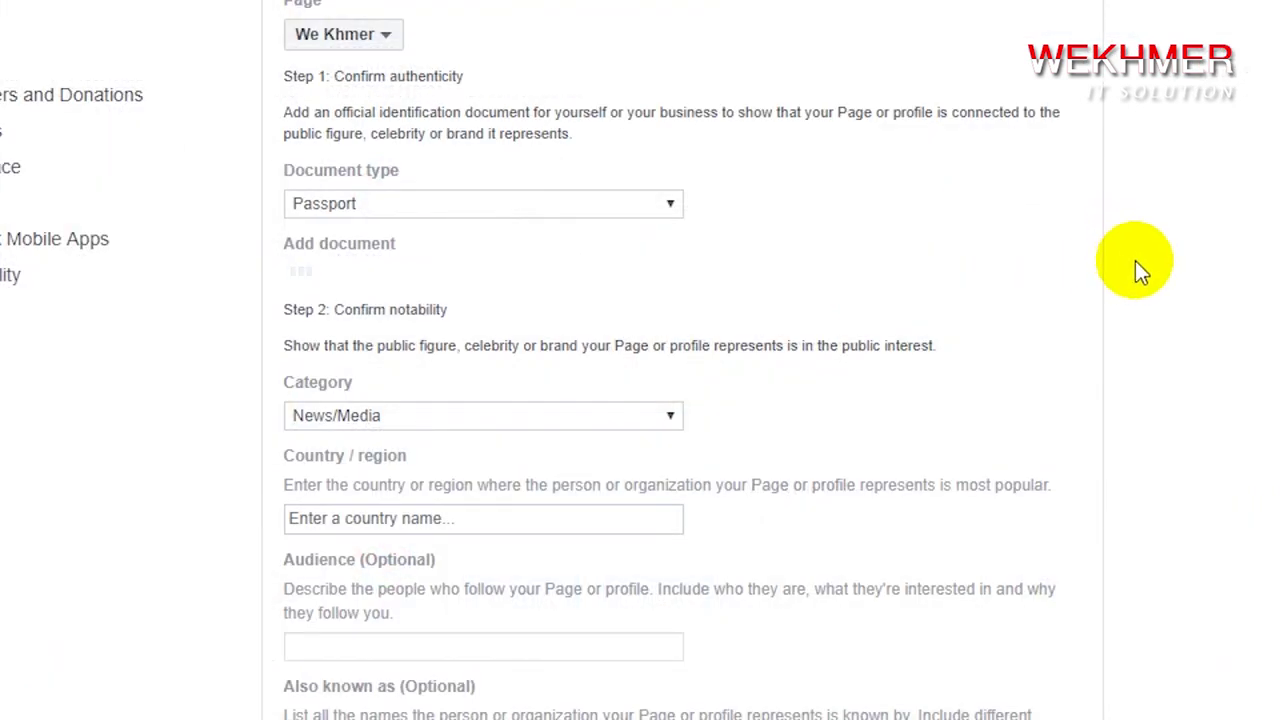
Set the notability category to News/Media and the country or region to Cambodia
scroll(400, 430, "down", 3)
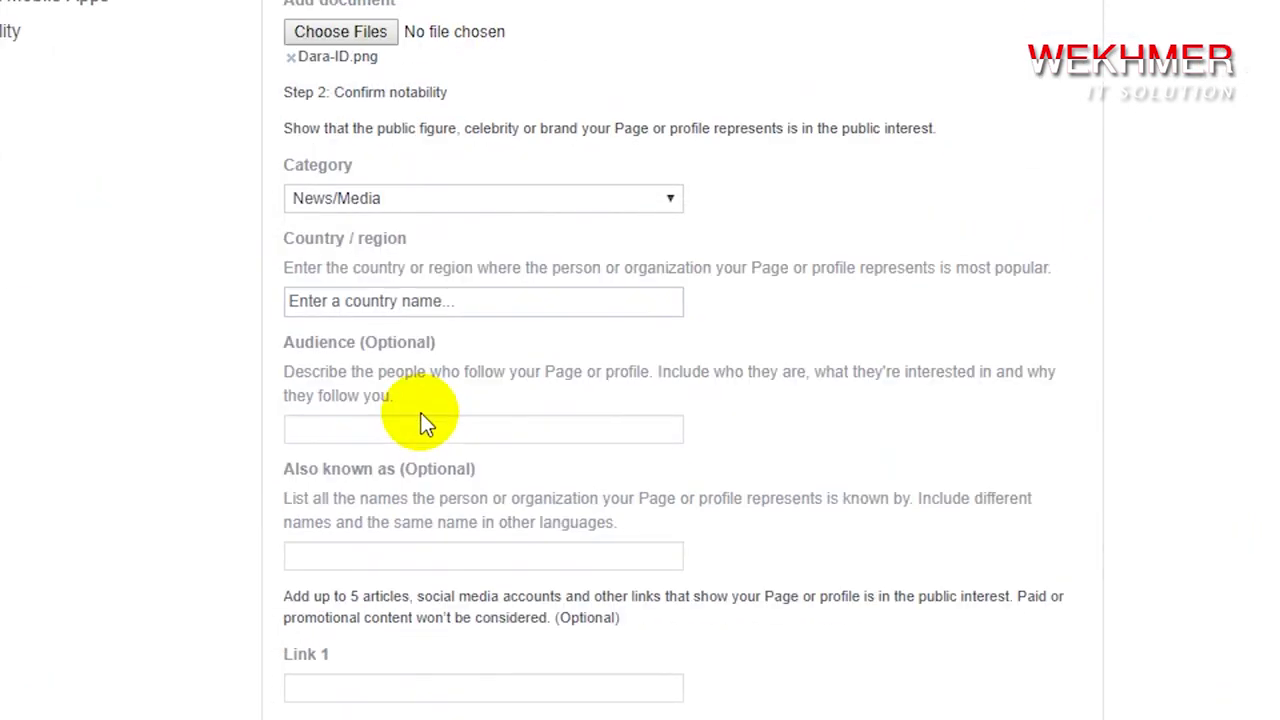
left_click(406, 175)
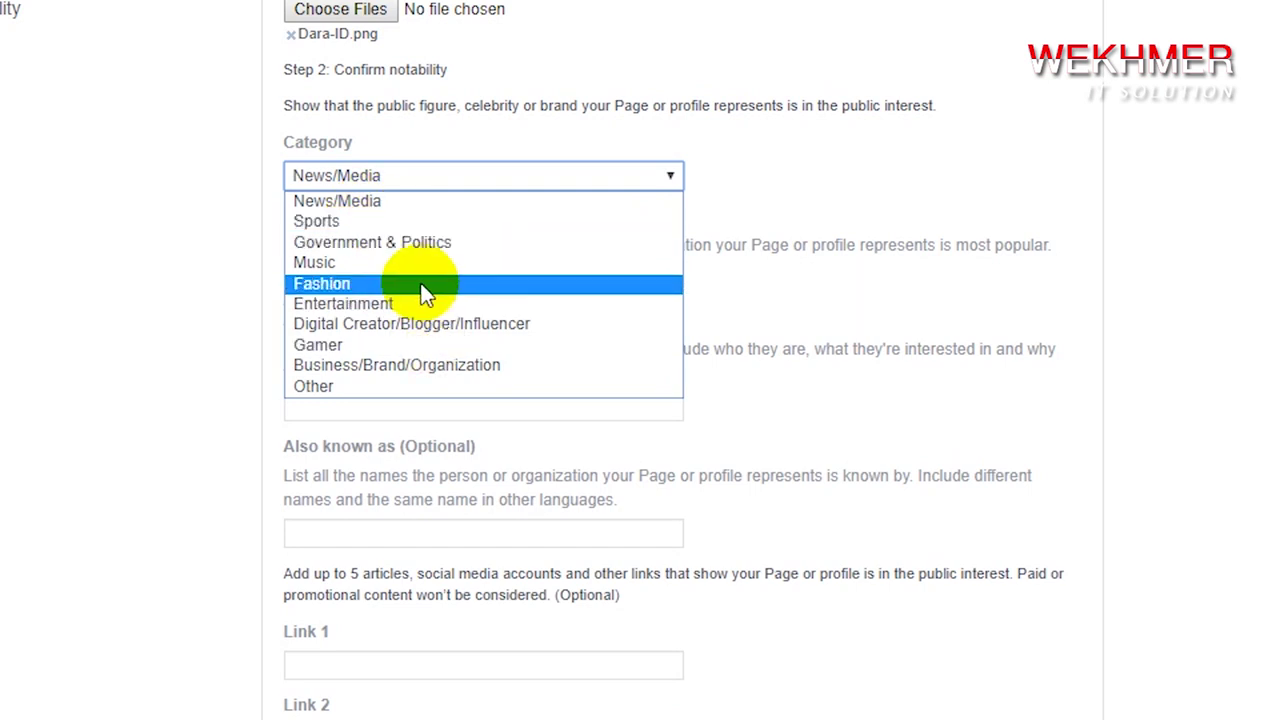
left_click(417, 205)
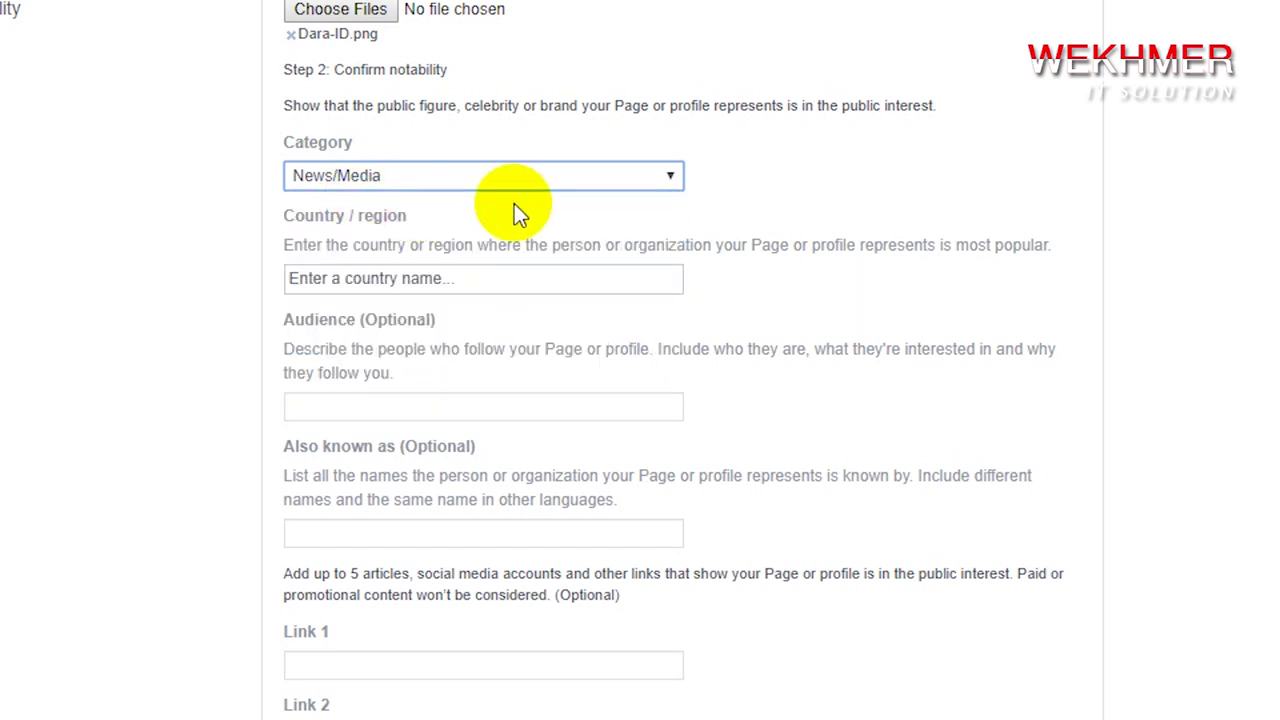
left_click(509, 279)
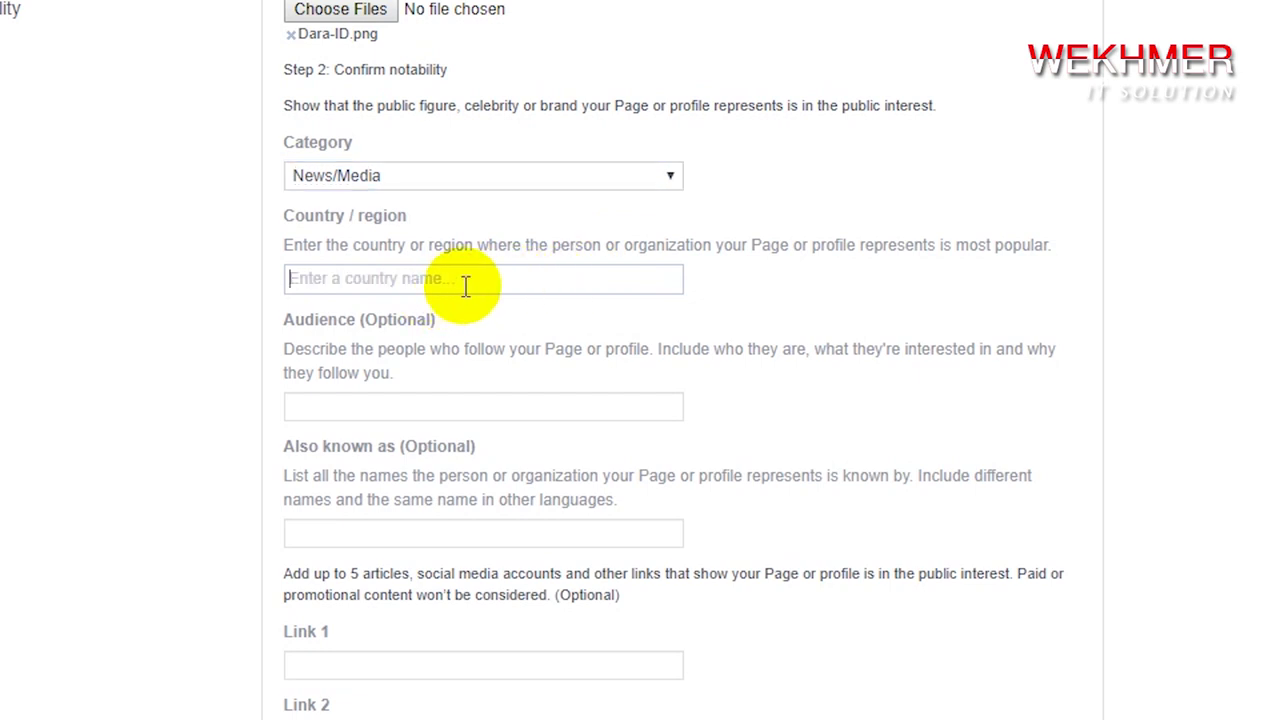
type("Cam")
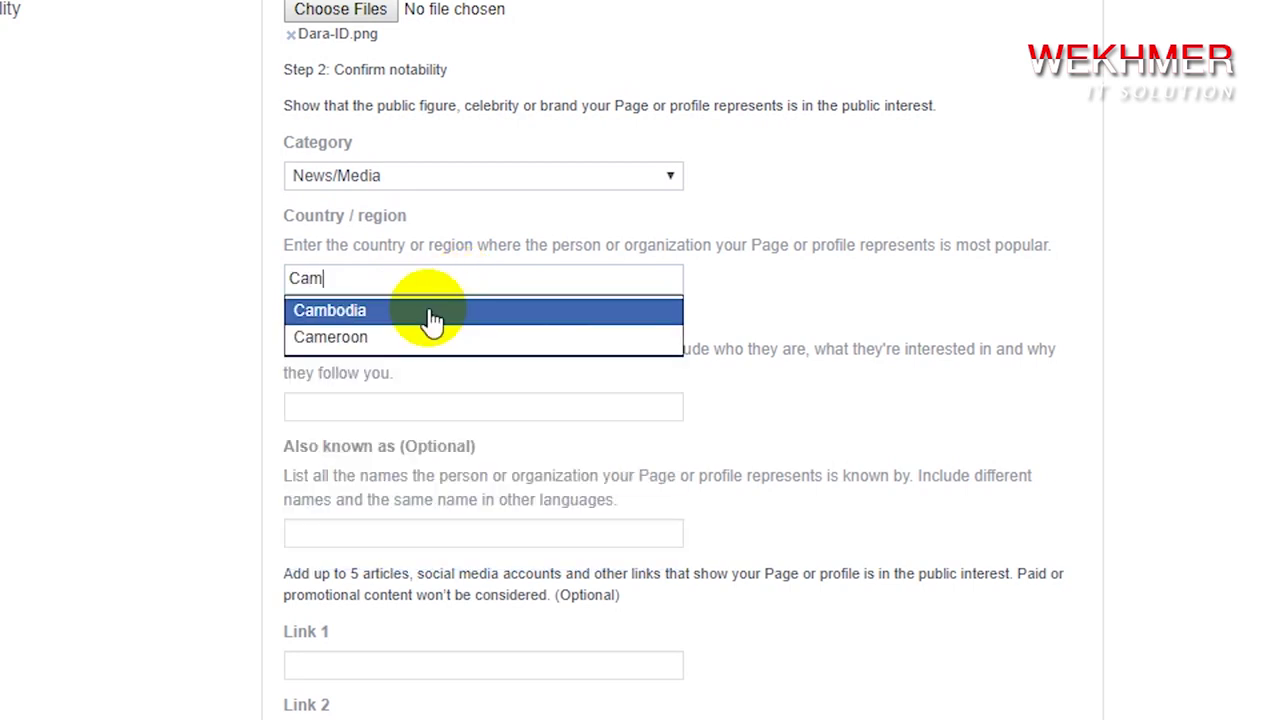
left_click(438, 316)
Examine the optional Audience, Also known as and supporting link fields of the verification form
left_click(353, 412)
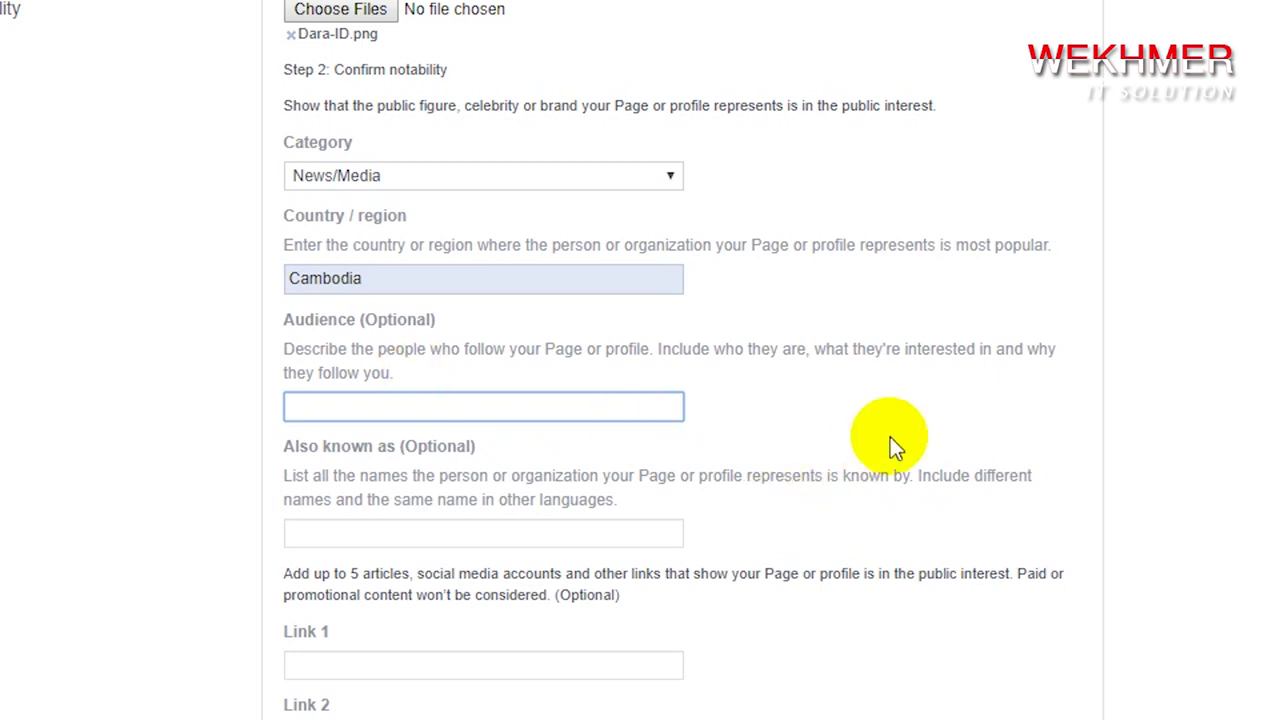
scroll(1100, 450, "down", 2)
left_click(1203, 462)
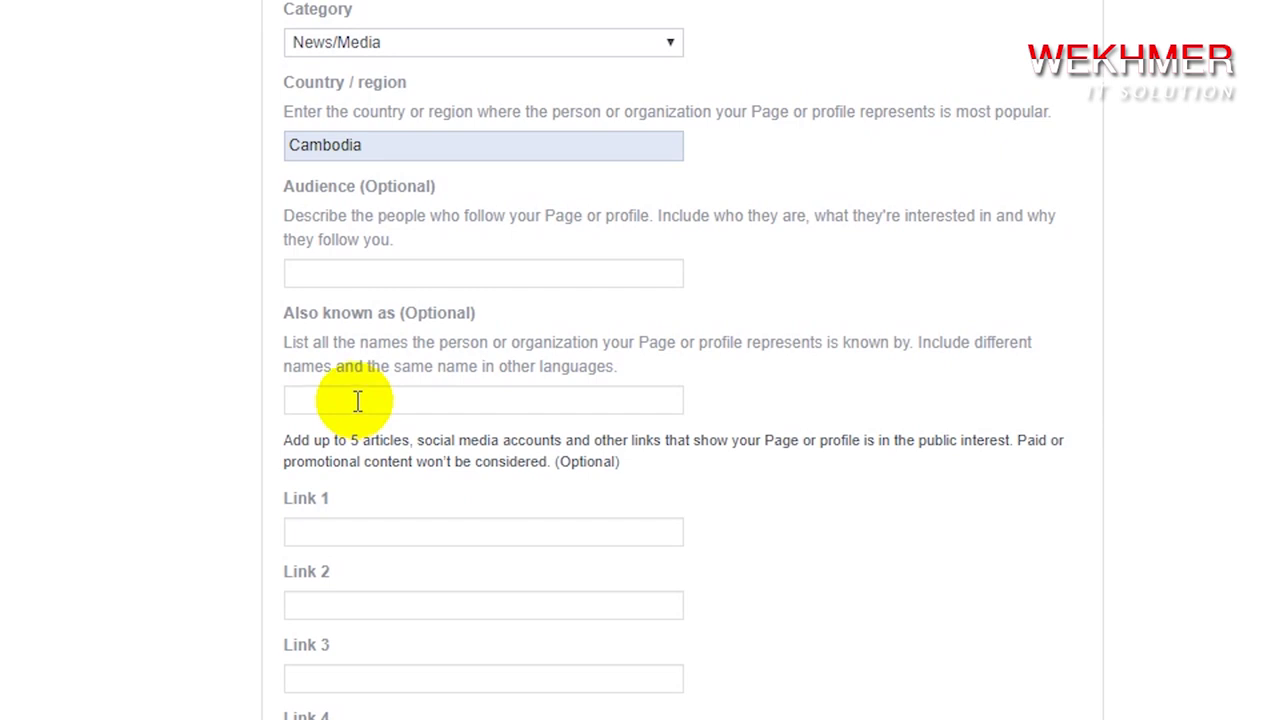
scroll(380, 395, "down", 2)
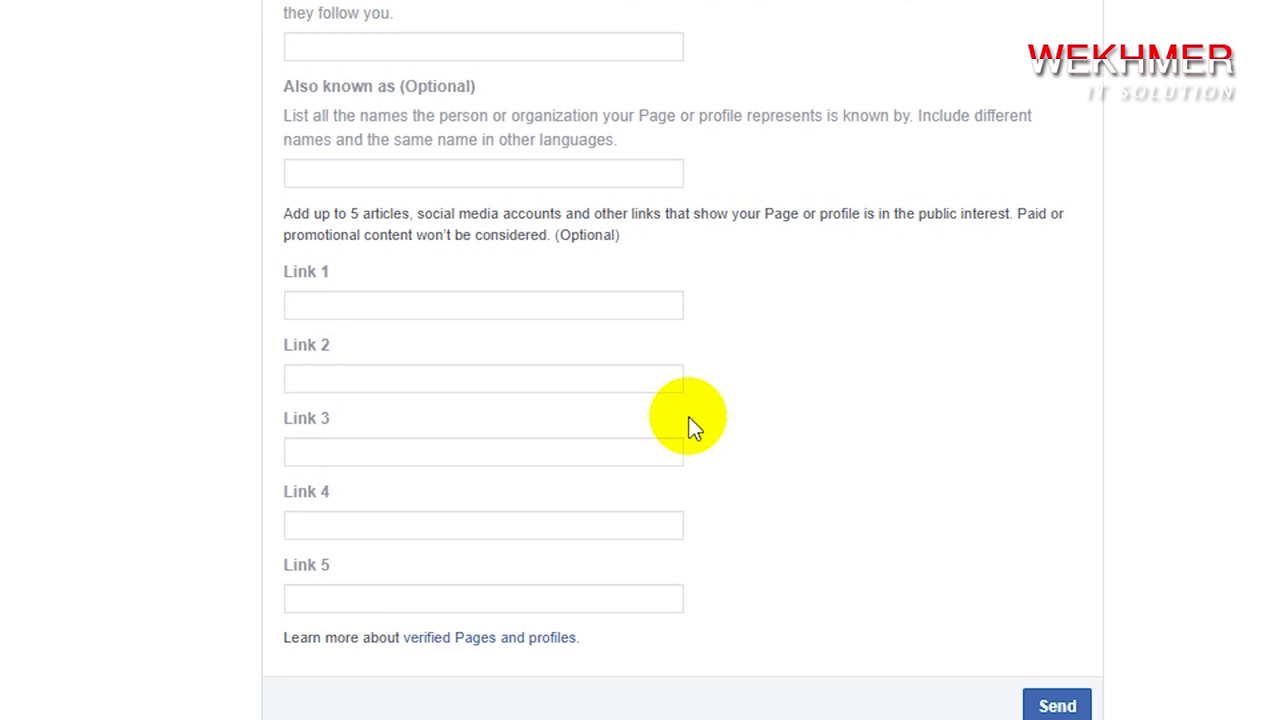
left_click(341, 308)
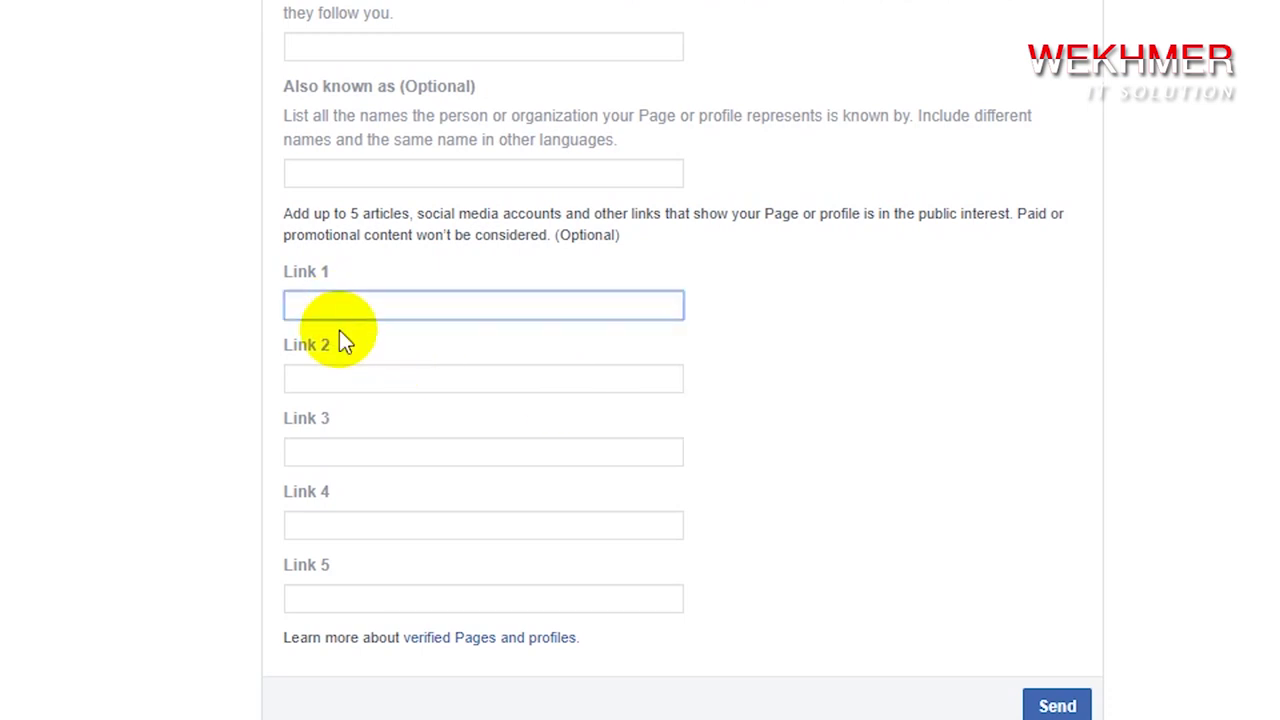
left_click(340, 376)
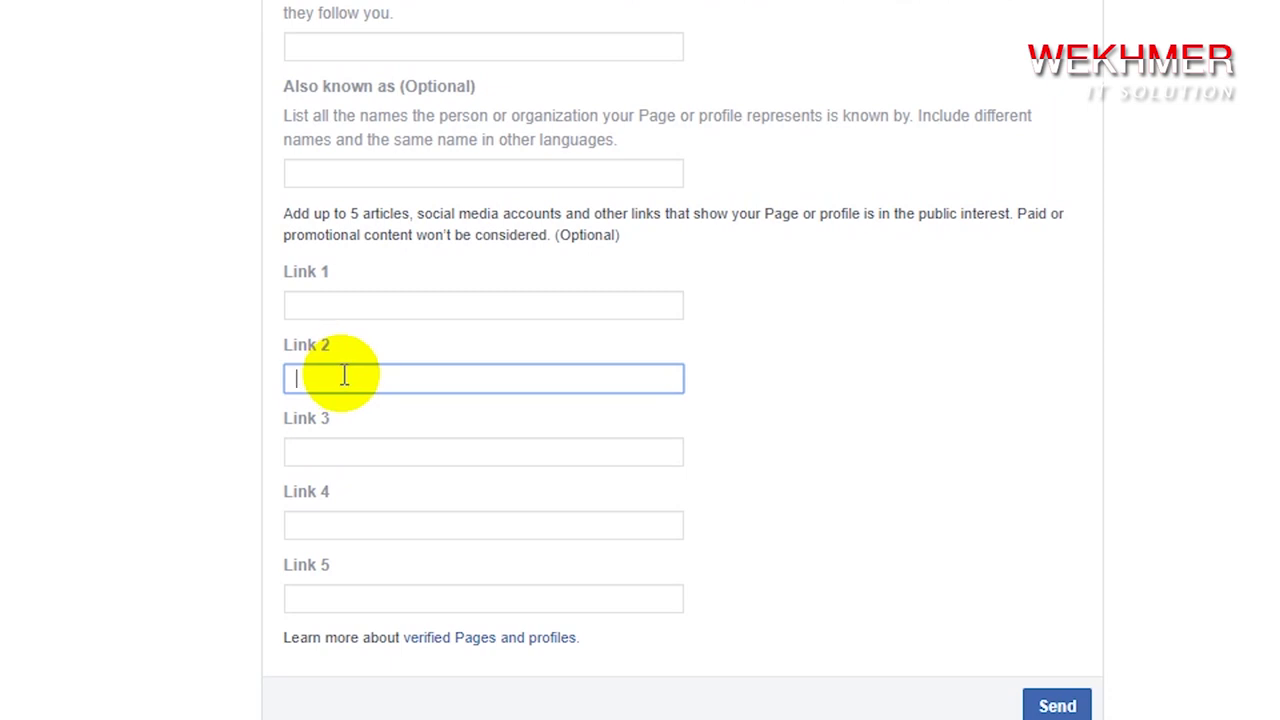
left_click(336, 456)
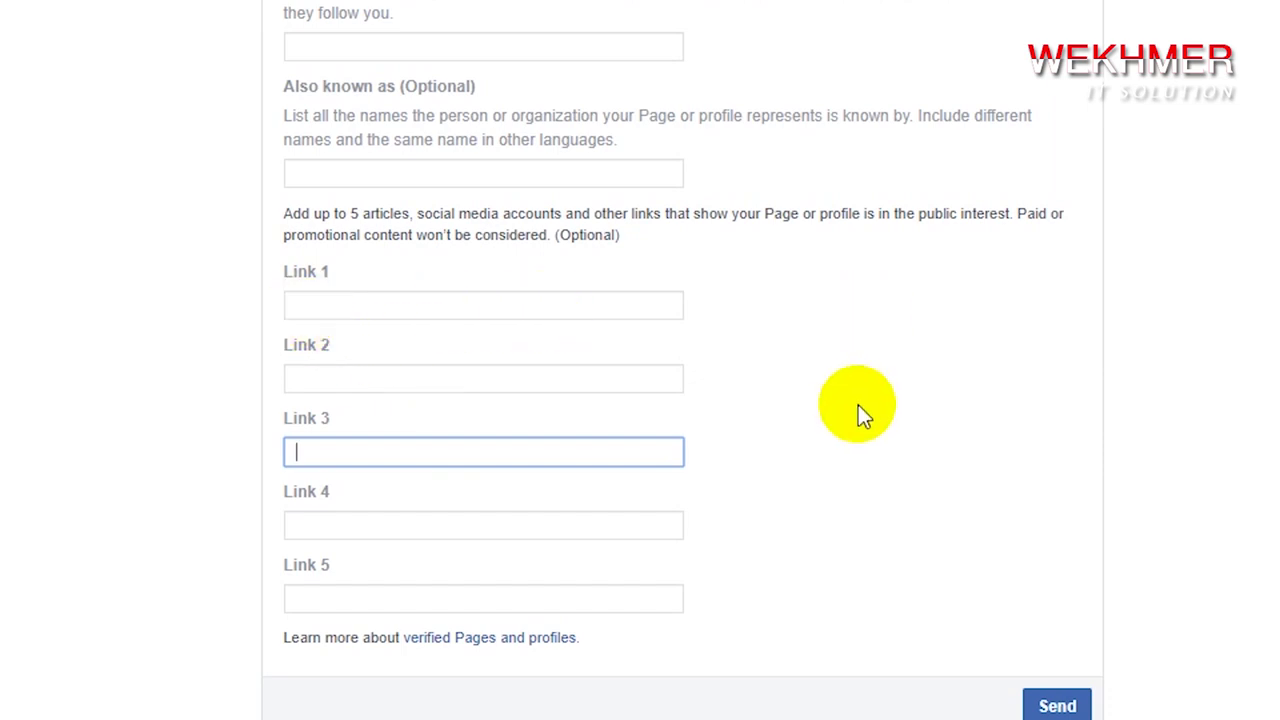
left_click(405, 302)
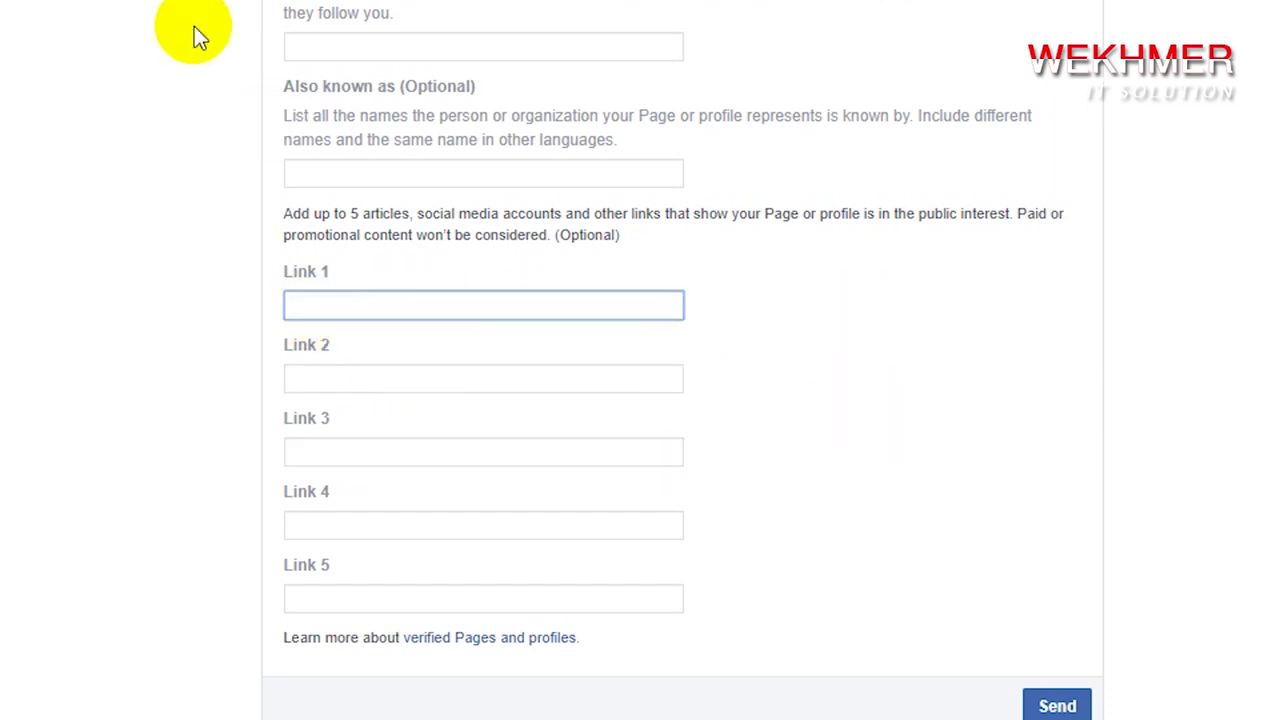
type("ww")
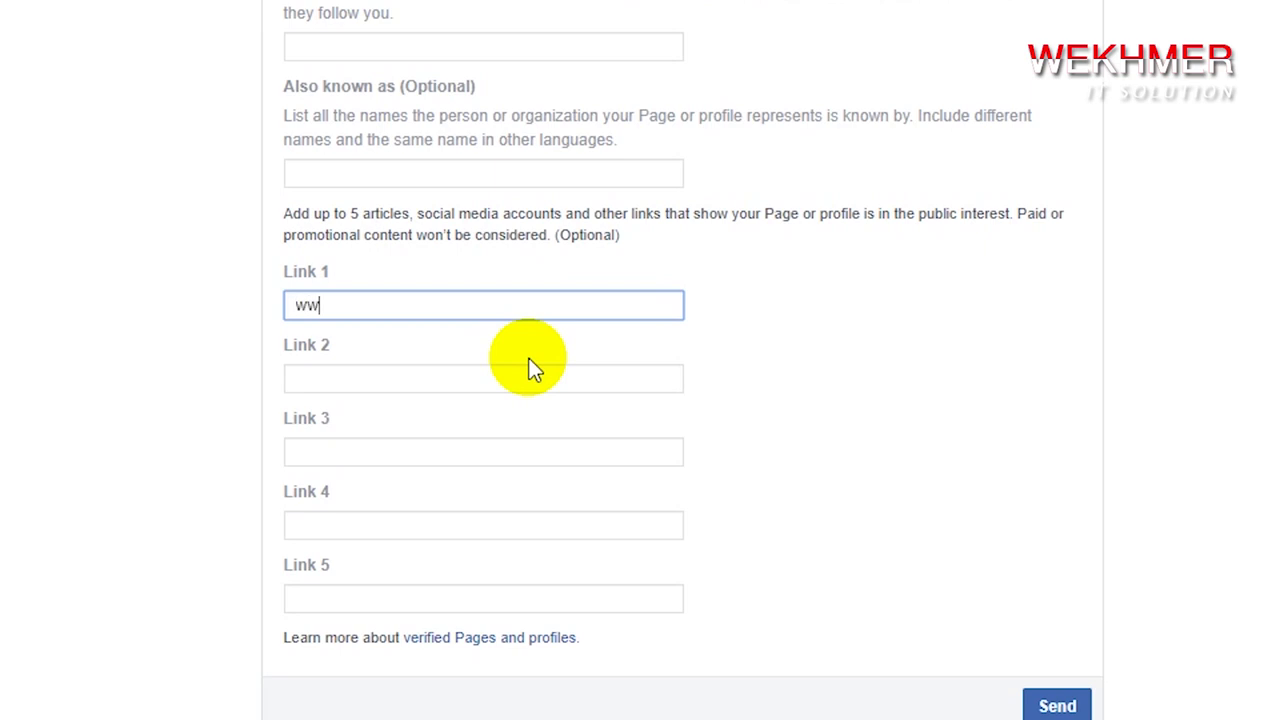
type("w.youtube.")
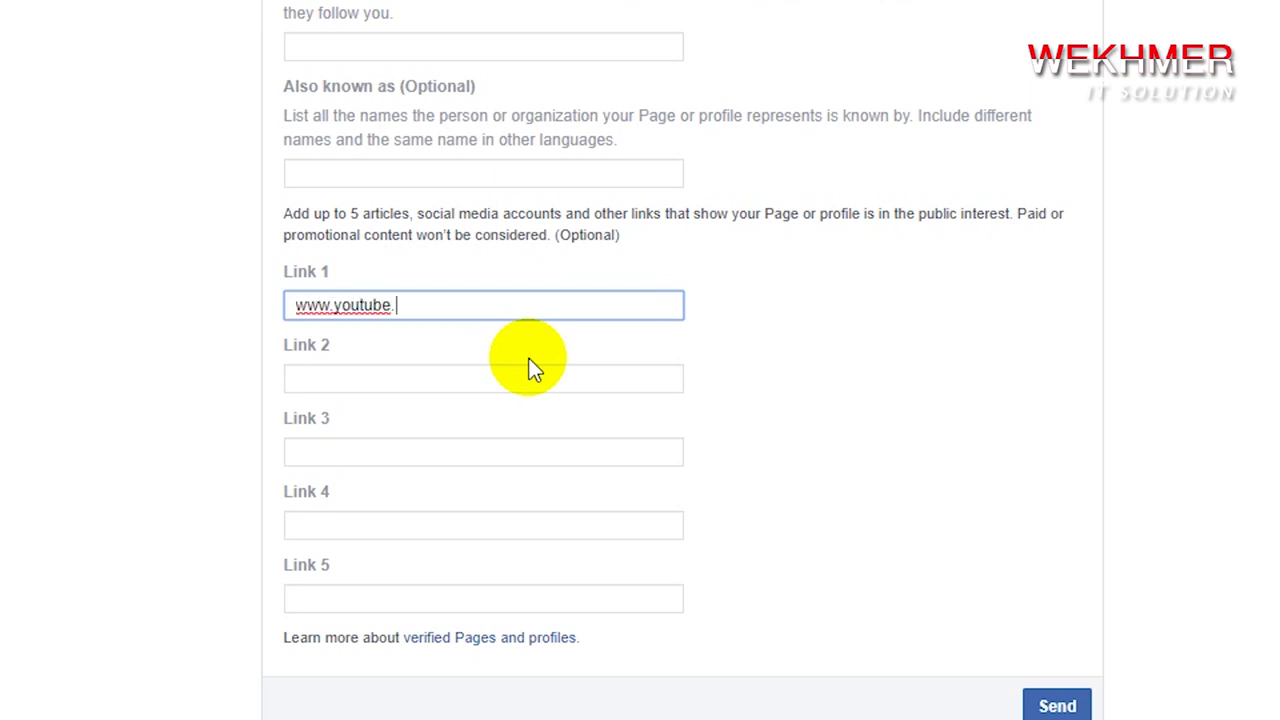
type("com/wekhmer")
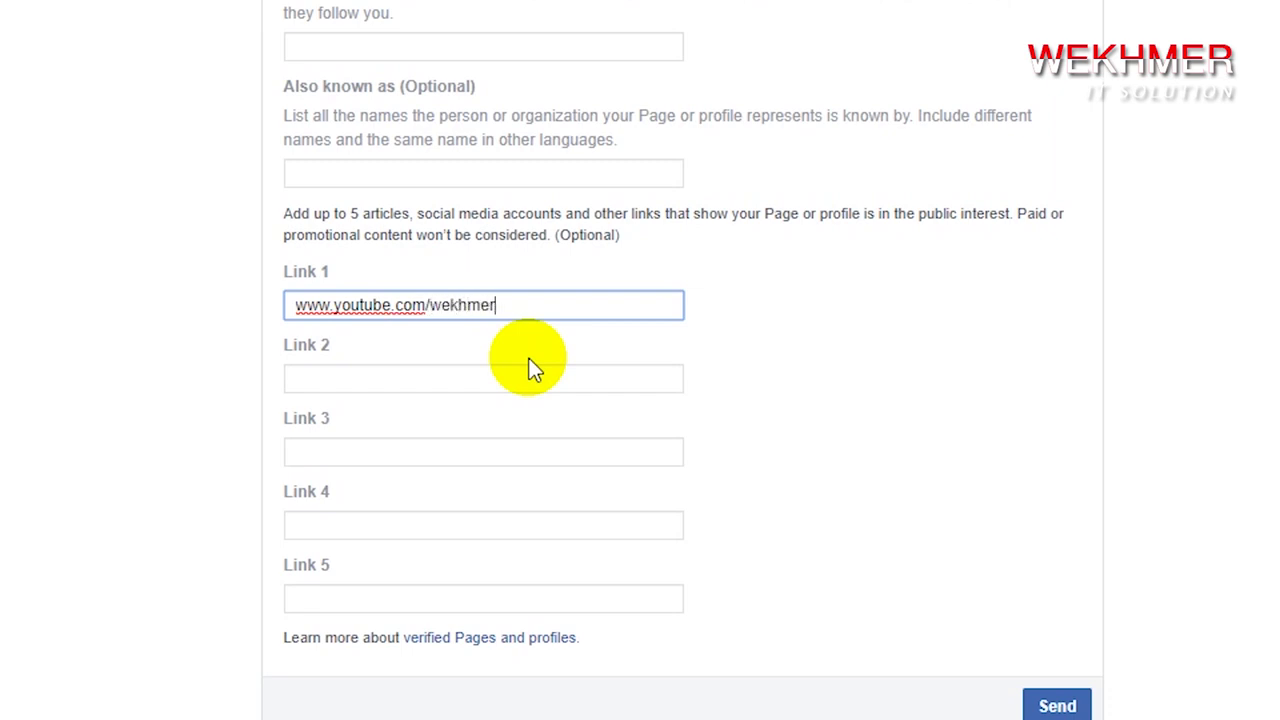
type("offficial")
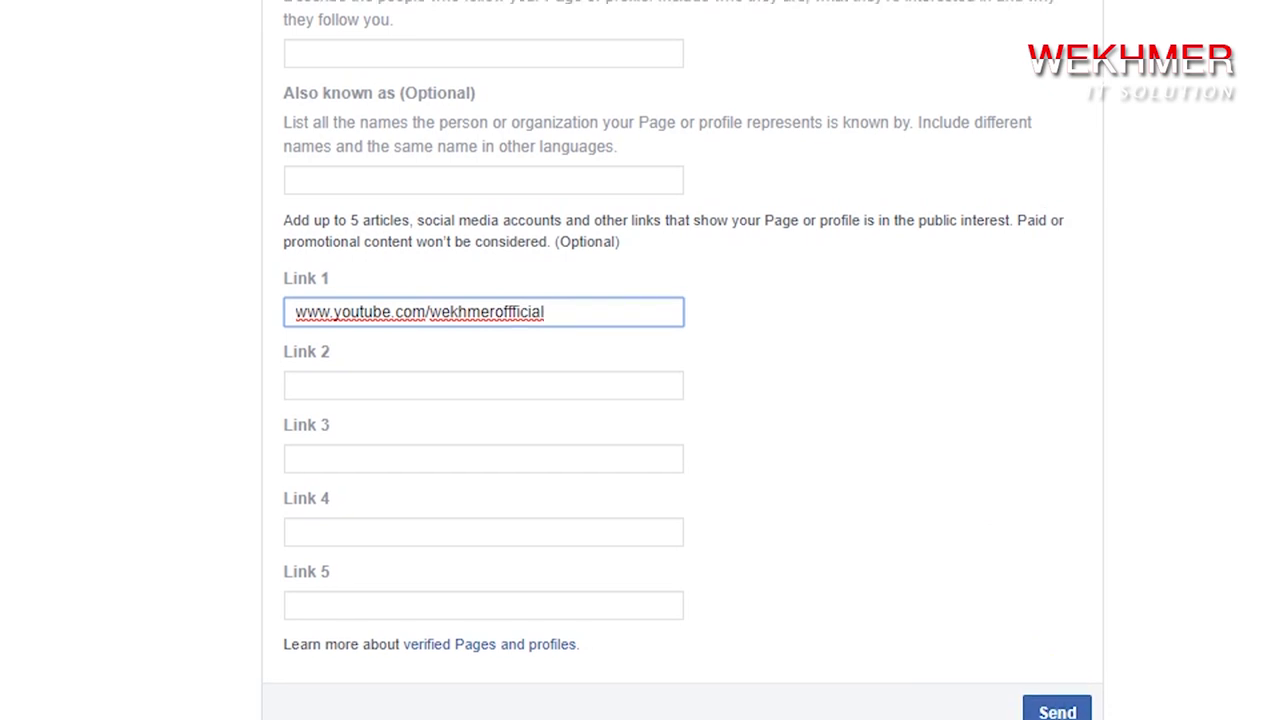
scroll(640, 360, "up", 8)
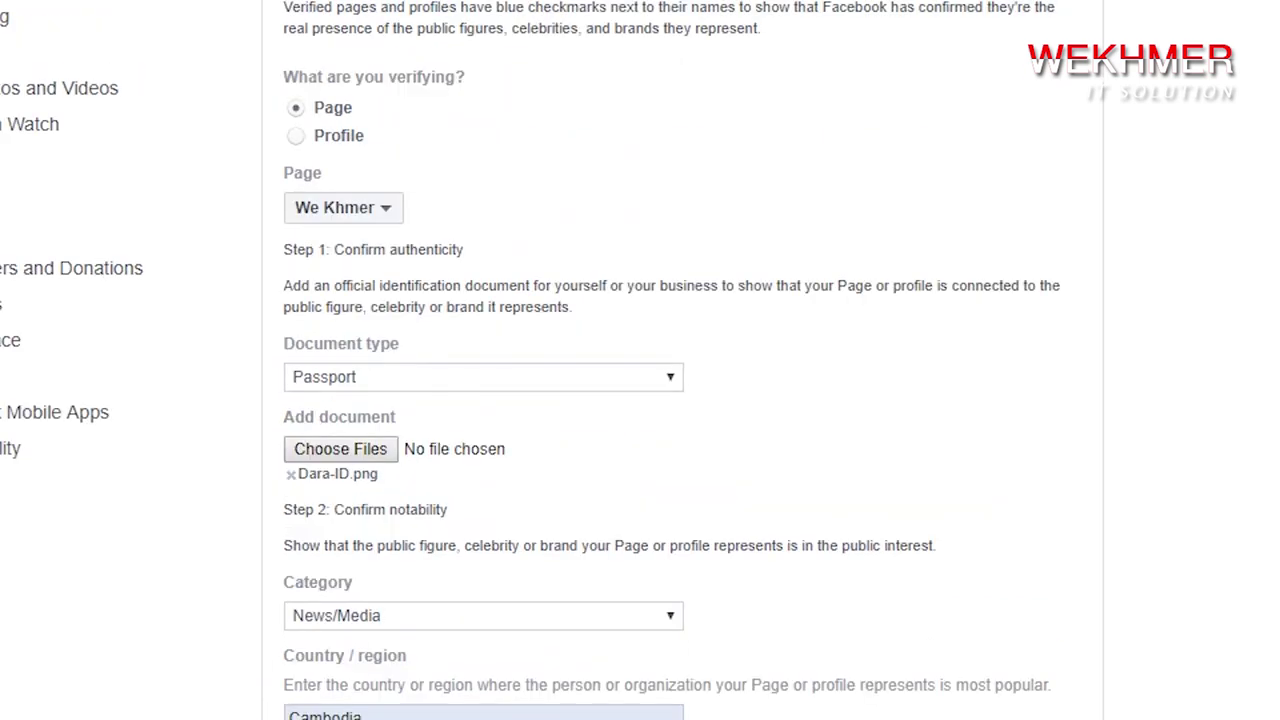